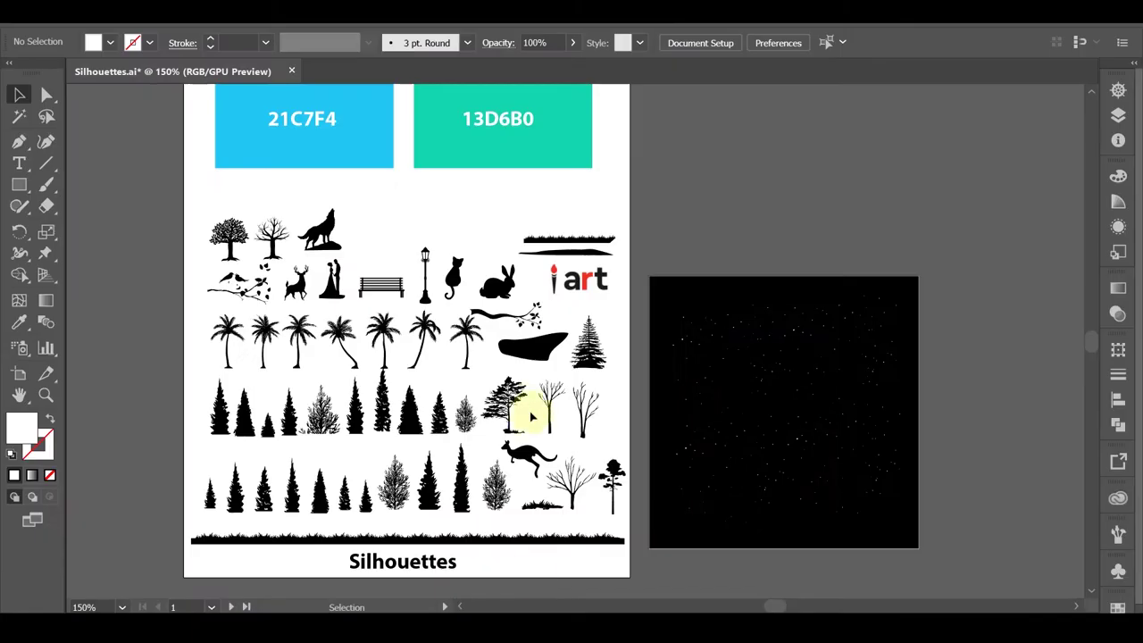
# Group the 21C7F4 and 13D6B0 colour rectangles in Illustrator
pyautogui.scroll(3, 705, 299)
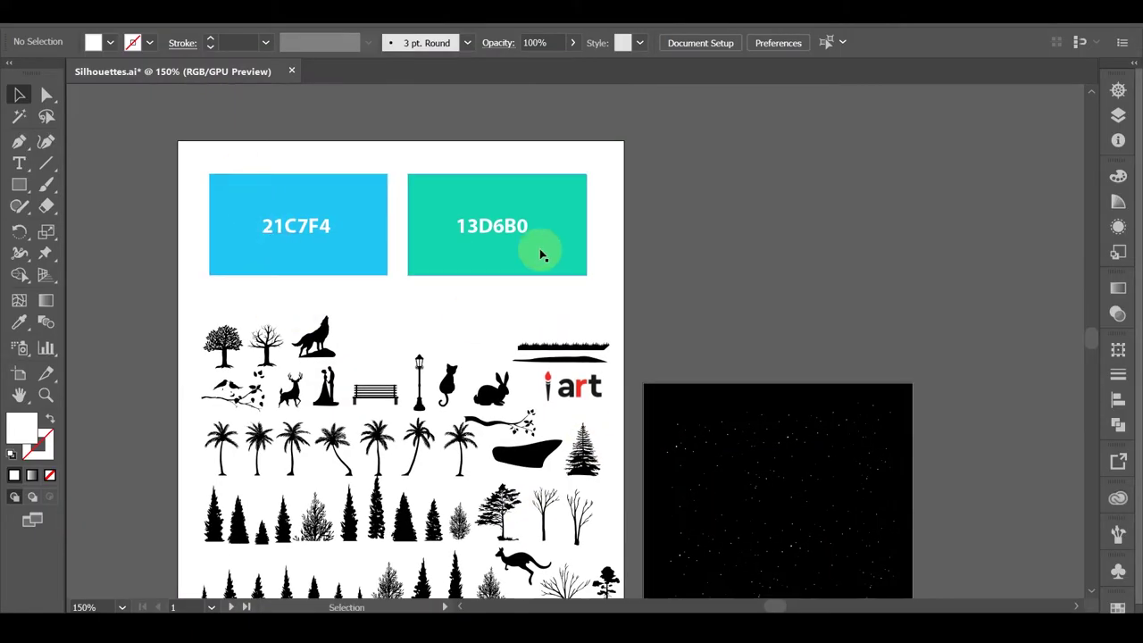
pyautogui.moveTo(166, 171); pyautogui.dragTo(578, 246)
pyautogui.rightClick(578, 247)
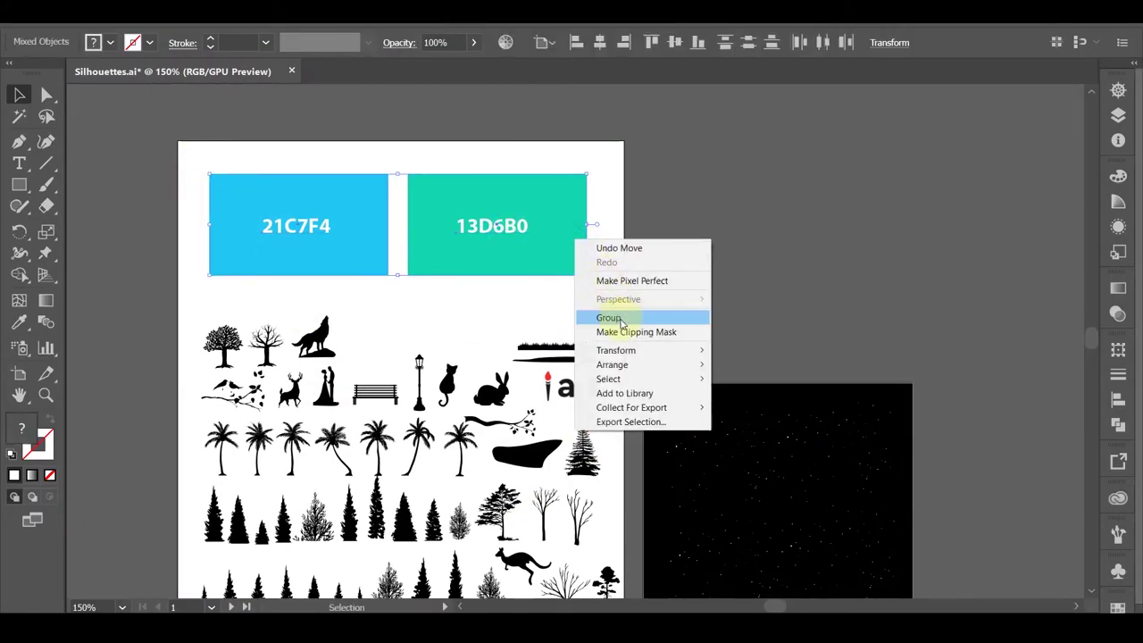
pyautogui.click(625, 316)
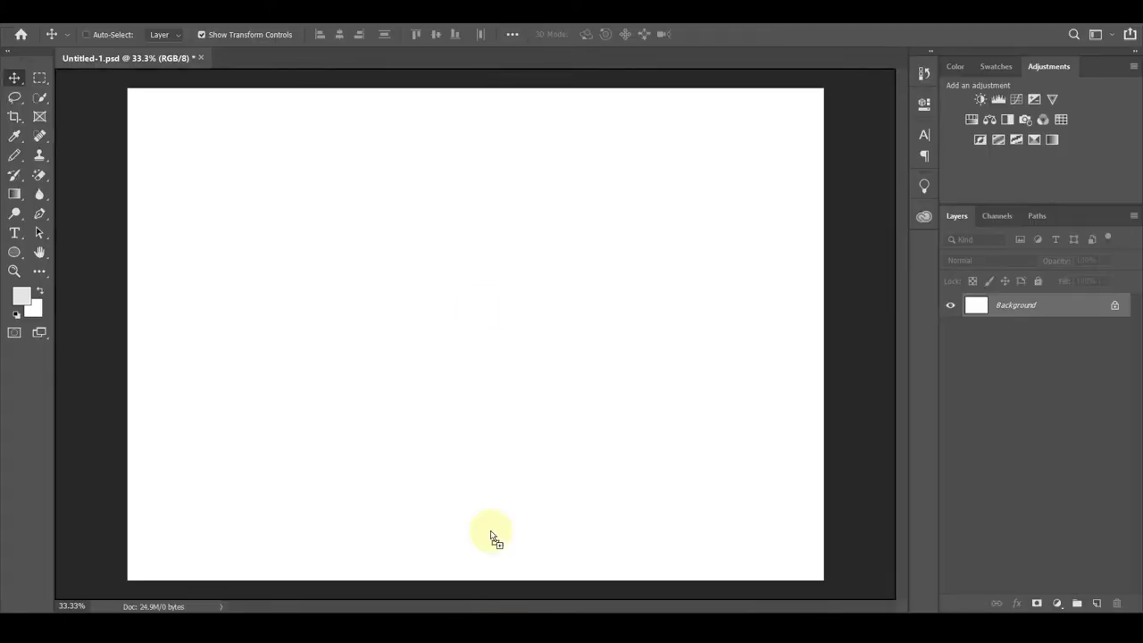
# Place the swatch group in Photoshop and draw a full-canvas rectangle beneath it
pyautogui.moveTo(456, 250); pyautogui.dragTo(477, 311)
pyautogui.click(566, 36)
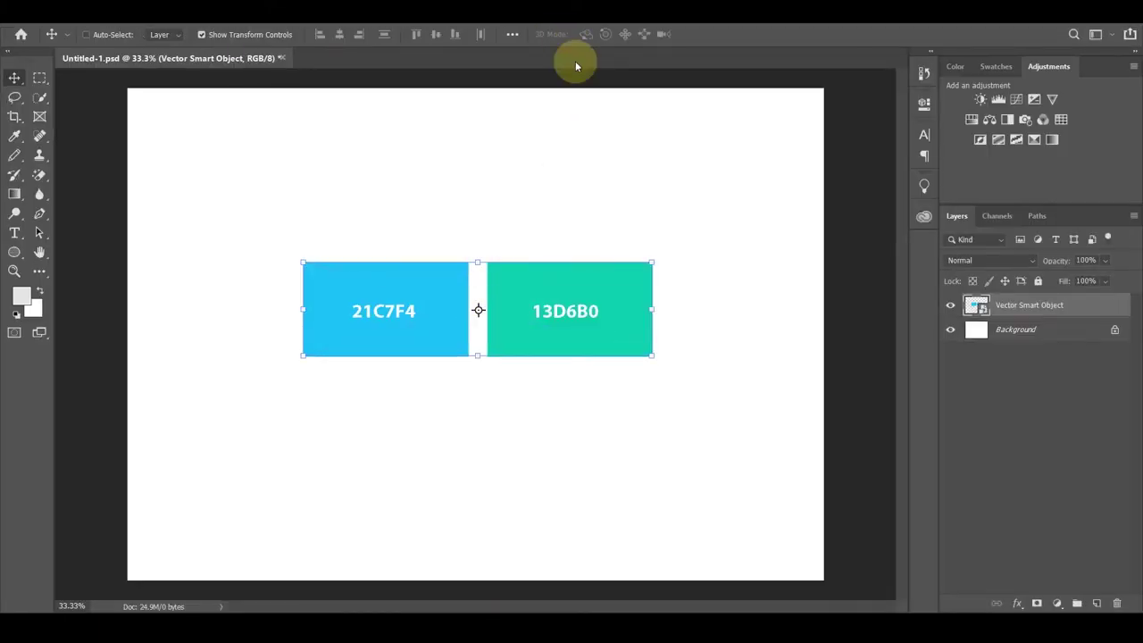
pyautogui.rightClick(18, 251)
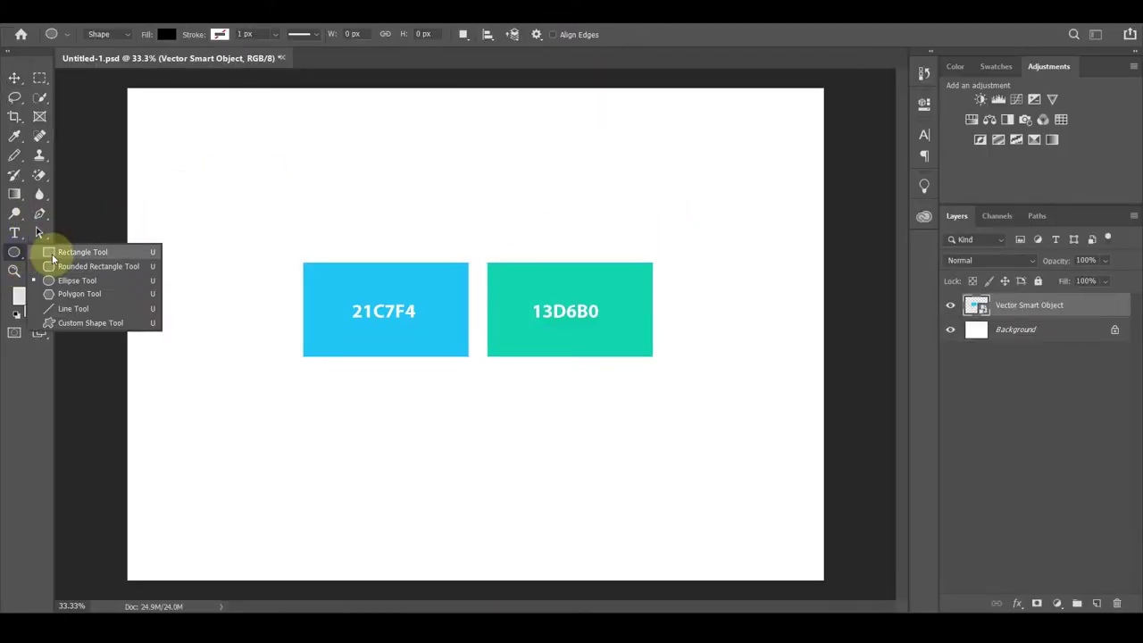
pyautogui.click(81, 251)
pyautogui.moveTo(116, 80); pyautogui.dragTo(836, 598)
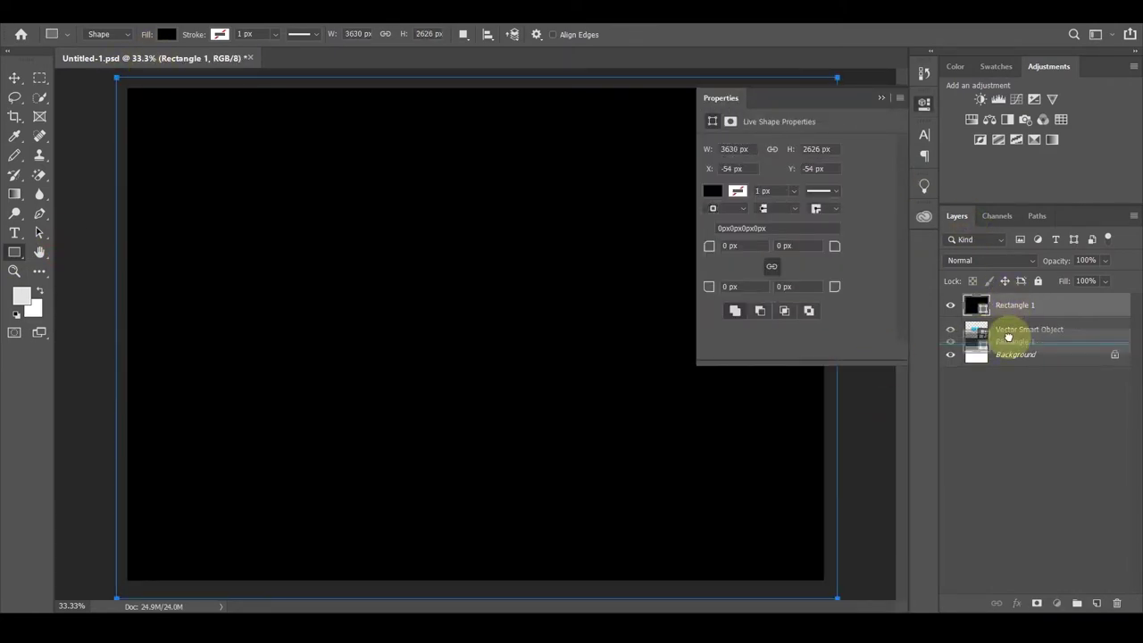
pyautogui.moveTo(1008, 304); pyautogui.dragTo(1008, 339)
# Give the rectangle a gradient fill sampled from the 21C7F4 and 13D6B0 swatches
pyautogui.click(711, 192)
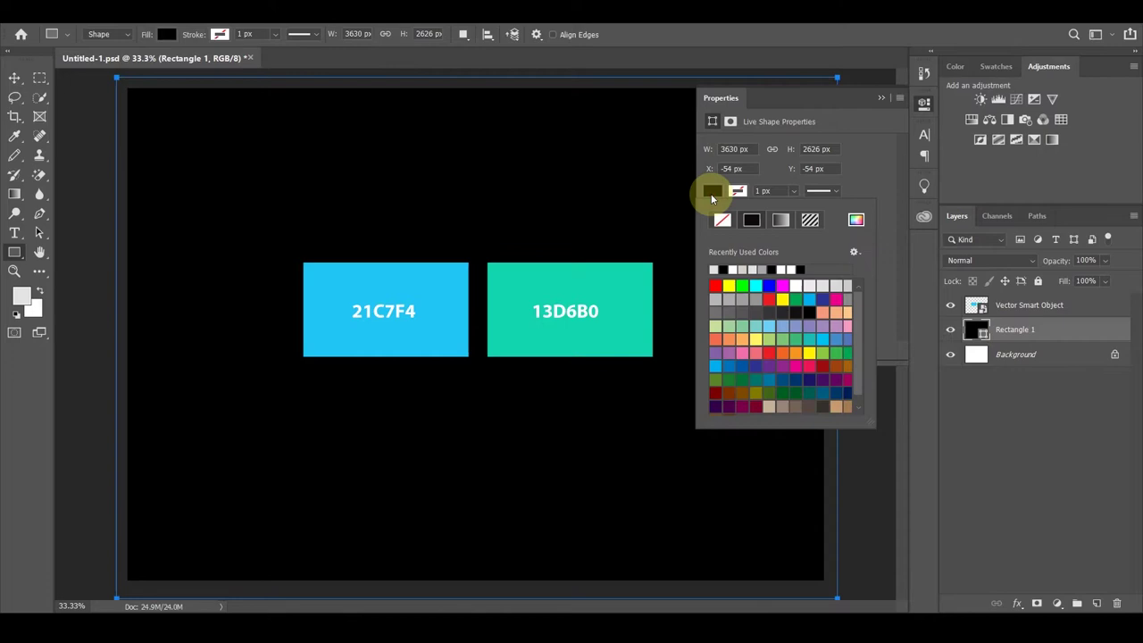
pyautogui.click(782, 220)
pyautogui.doubleClick(713, 374)
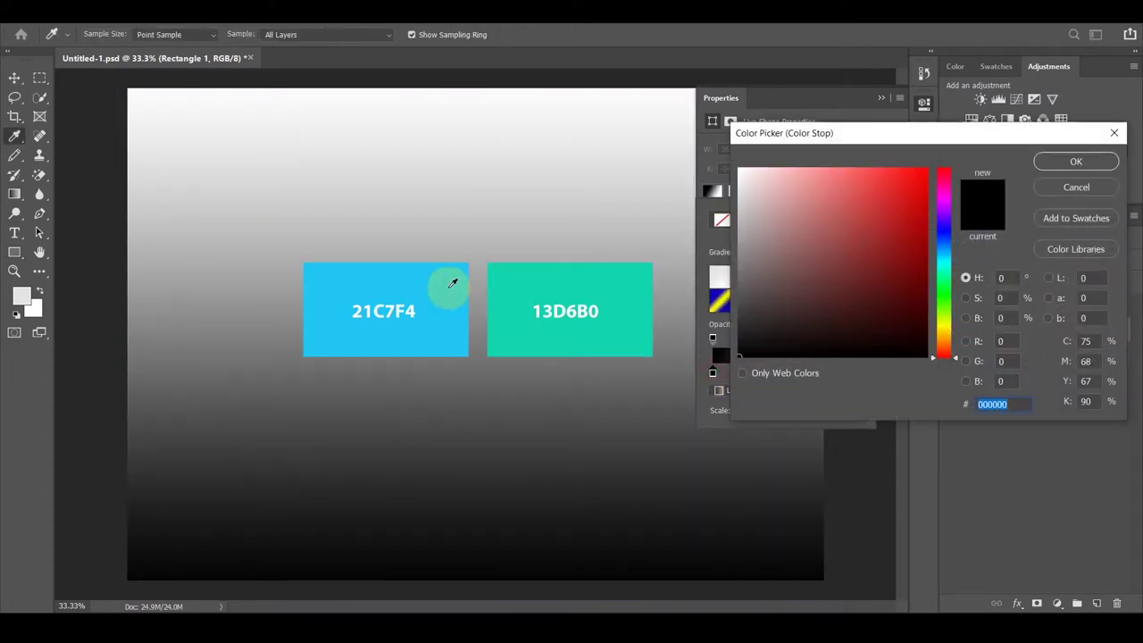
pyautogui.click(449, 283)
pyautogui.click(1067, 164)
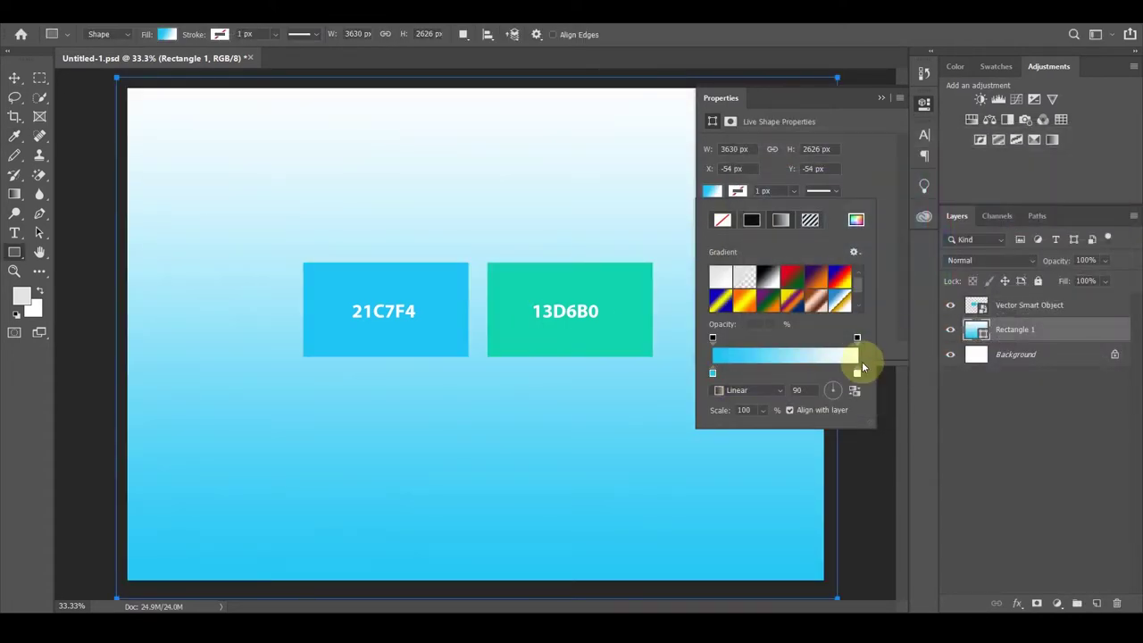
pyautogui.doubleClick(857, 371)
pyautogui.click(625, 294)
pyautogui.click(1084, 158)
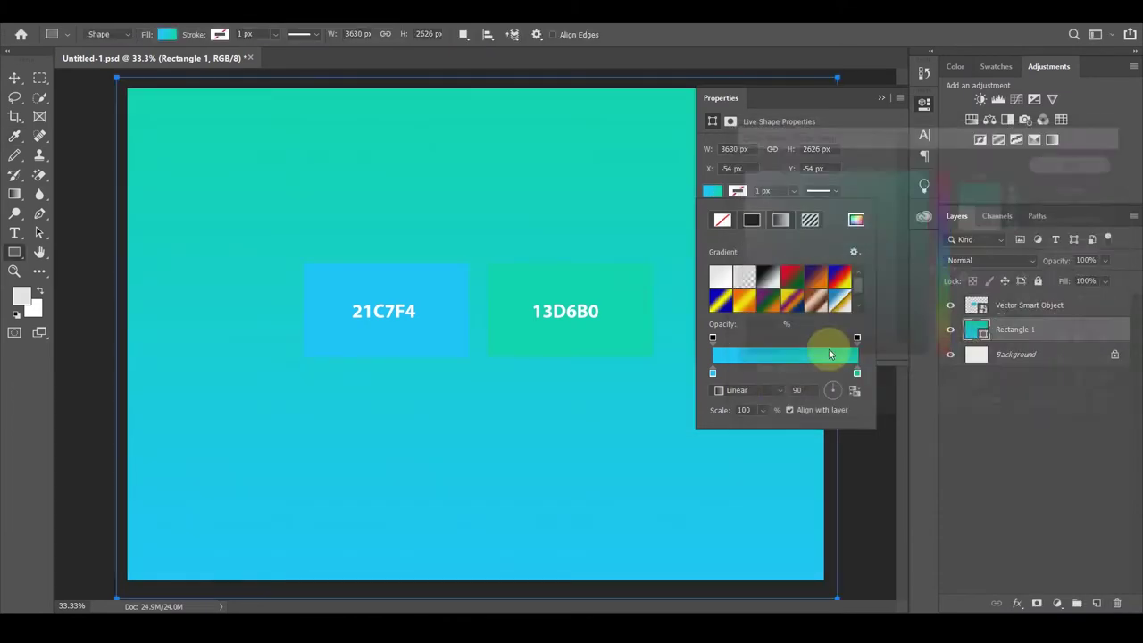
# Make the sky gradient radial and delete the swatch smart object layer
pyautogui.click(759, 399)
pyautogui.click(760, 412)
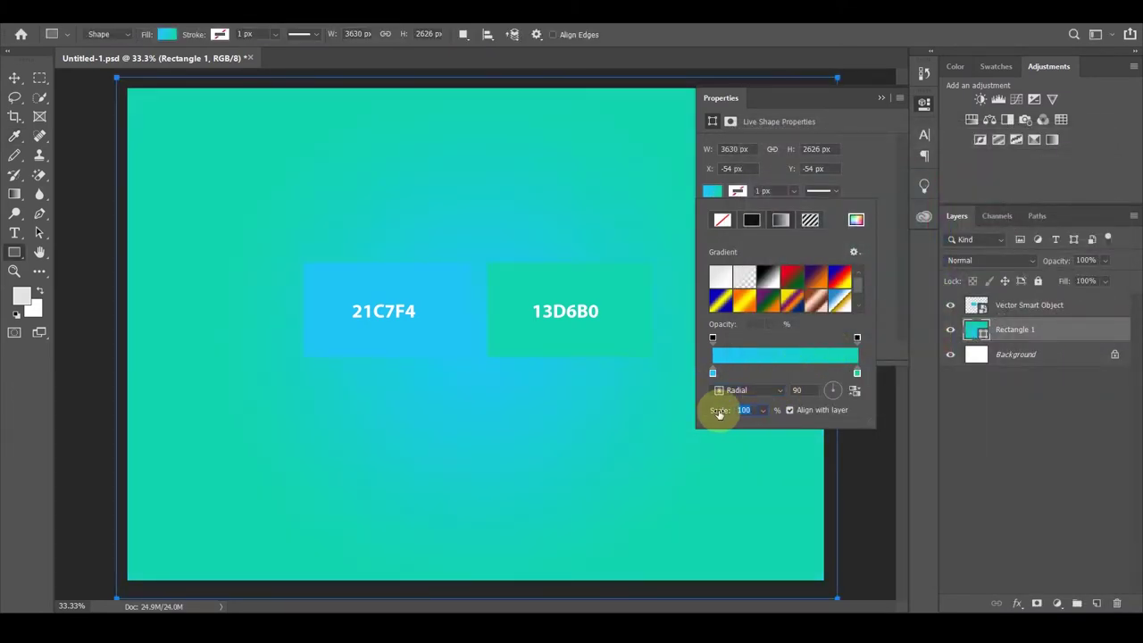
pyautogui.click(880, 95)
pyautogui.click(1012, 308)
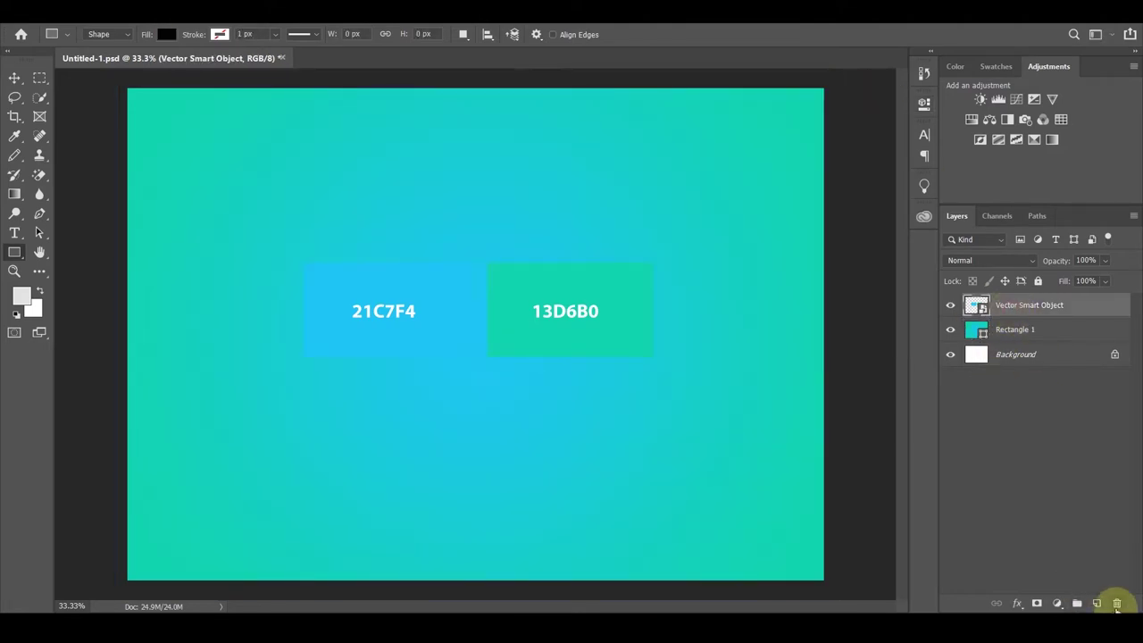
pyautogui.click(1116, 603)
# Create a 200 × 200 px ellipse and enlarge it with Free Transform
pyautogui.click(14, 253)
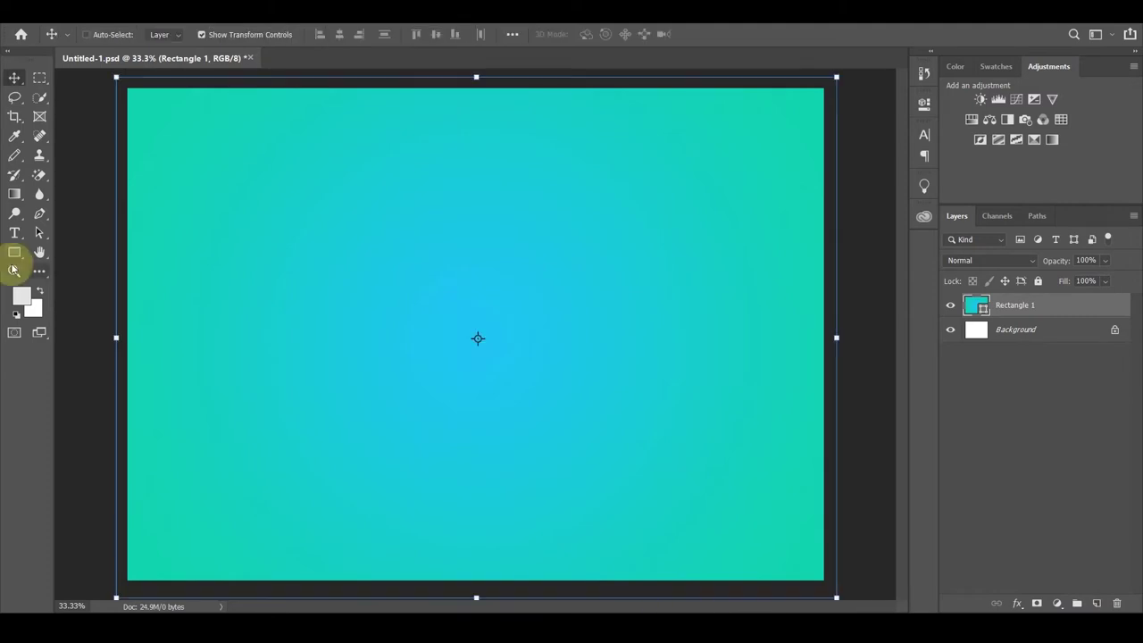
pyautogui.click(76, 281)
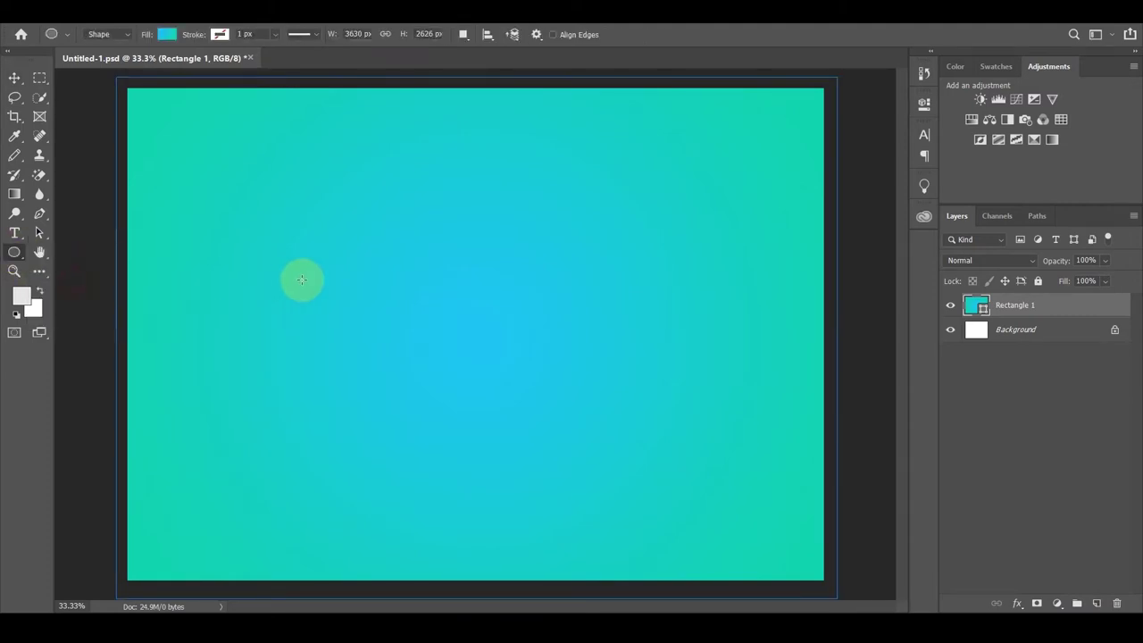
pyautogui.click(411, 275)
pyautogui.write('200')
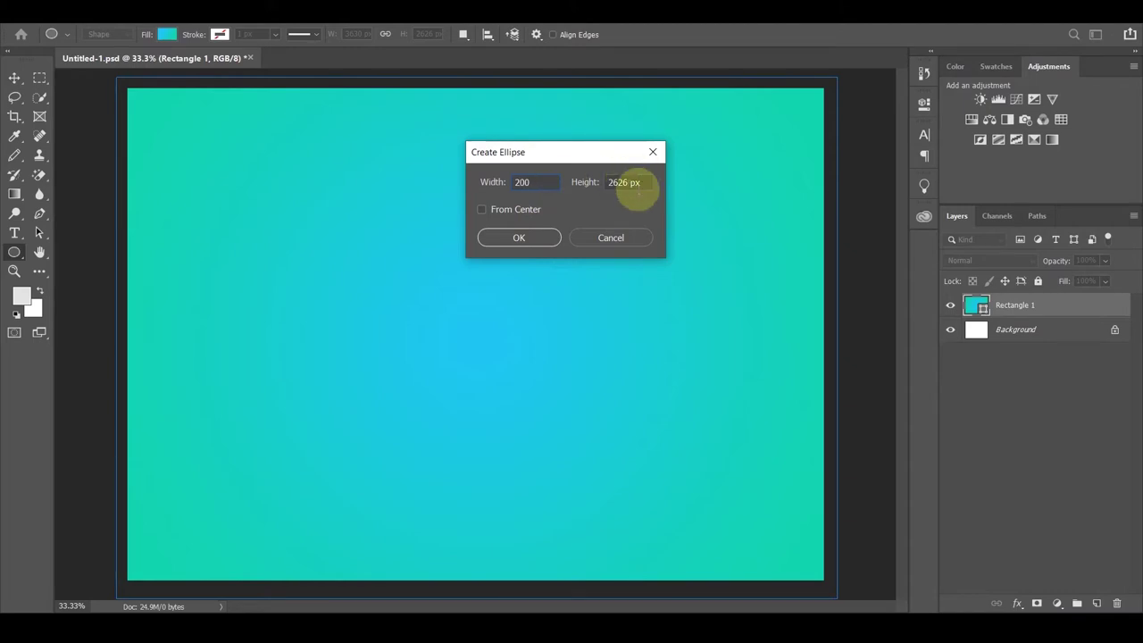
pyautogui.press('Tab')
pyautogui.write('200')
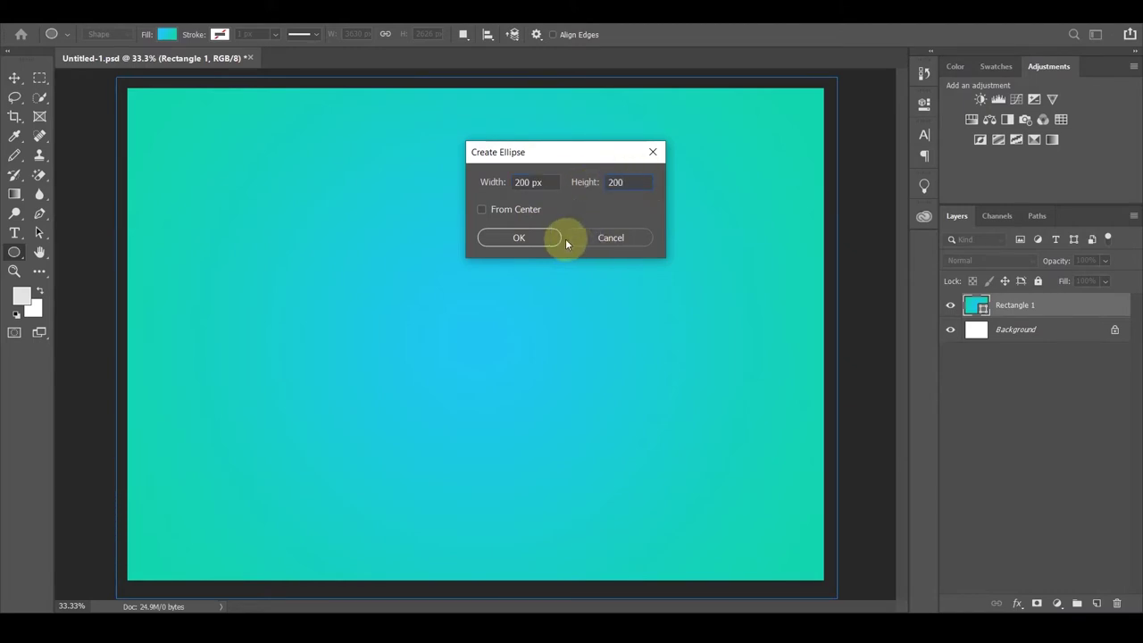
pyautogui.click(518, 237)
pyautogui.click(14, 80)
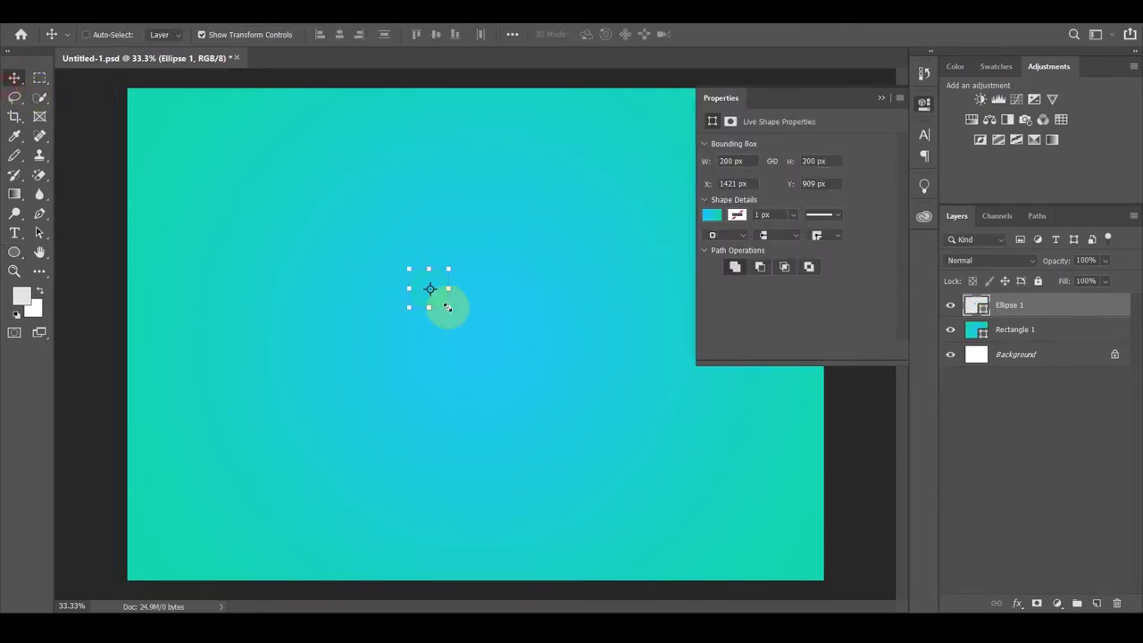
pyautogui.moveTo(447, 306); pyautogui.dragTo(582, 455)
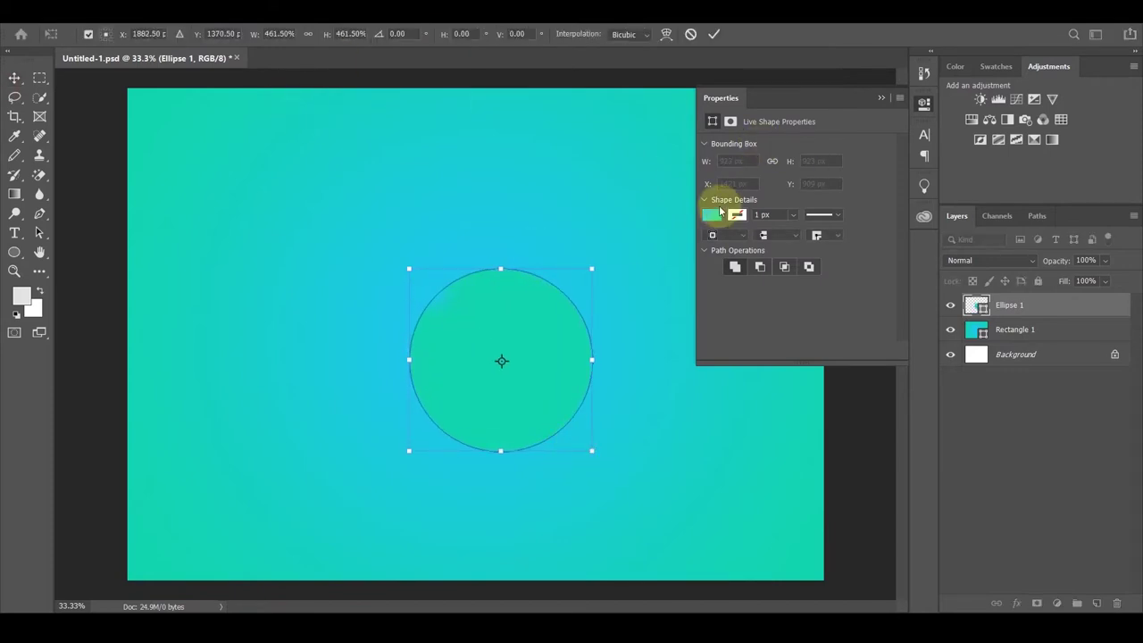
pyautogui.click(713, 33)
# Fill the circle solid white, enlarge it at the canvas centre, and duplicate the layer
pyautogui.click(712, 214)
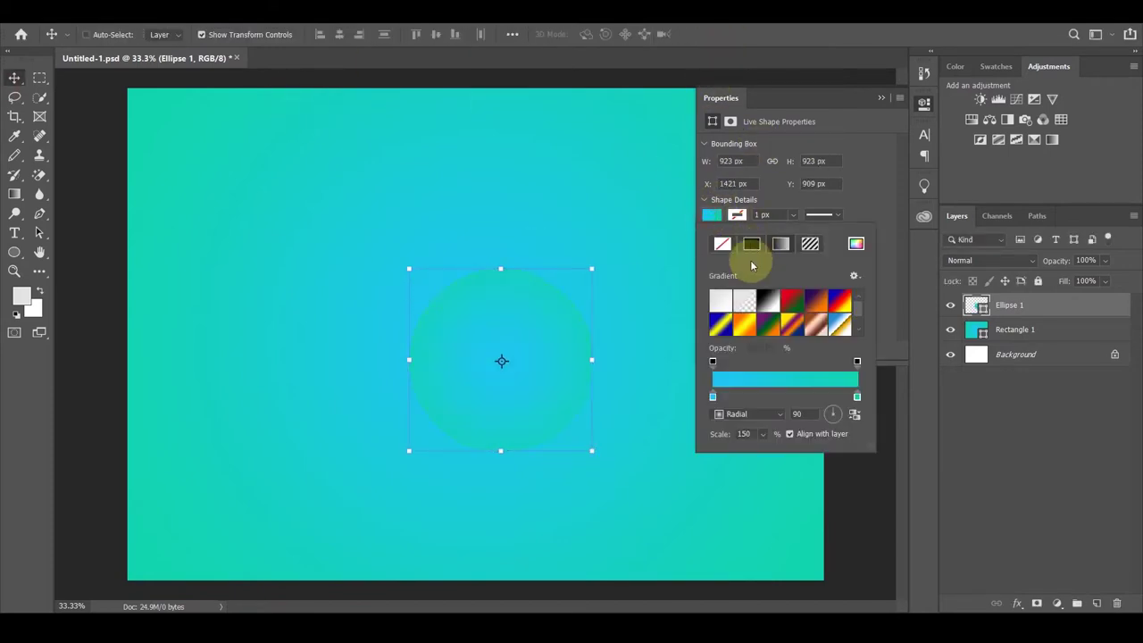
pyautogui.click(751, 244)
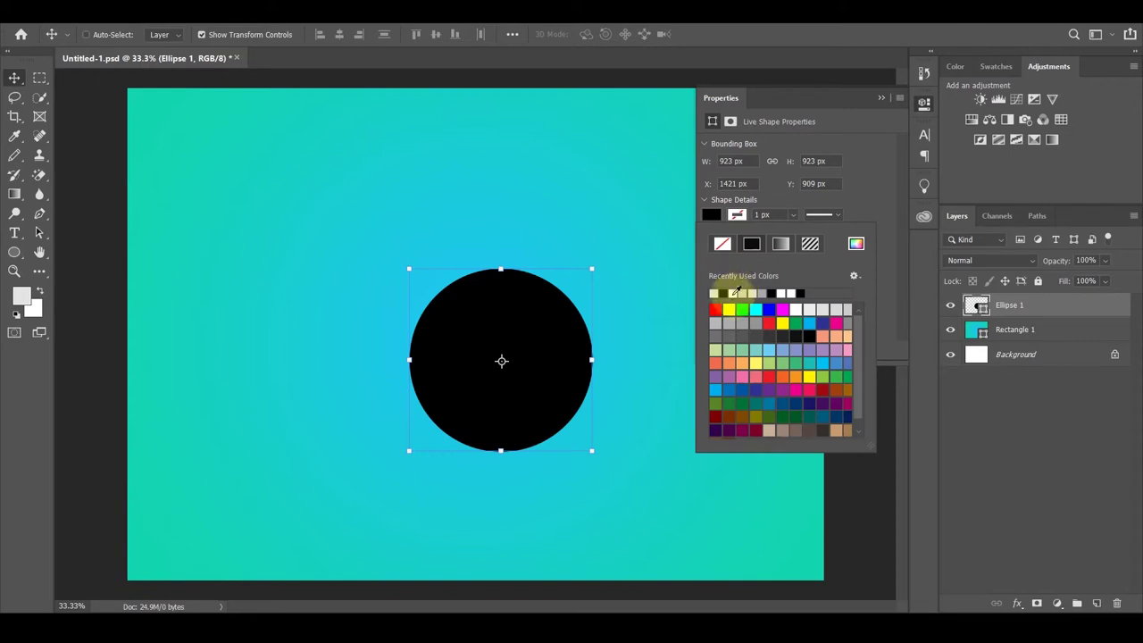
pyautogui.click(715, 293)
pyautogui.click(881, 98)
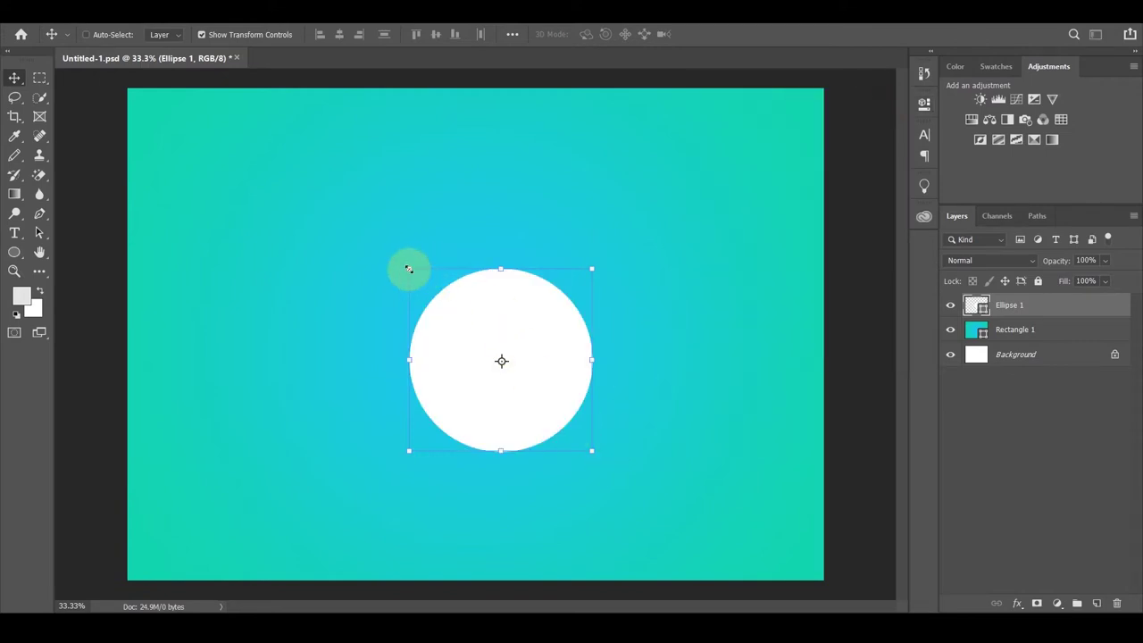
pyautogui.moveTo(408, 268); pyautogui.dragTo(351, 227)
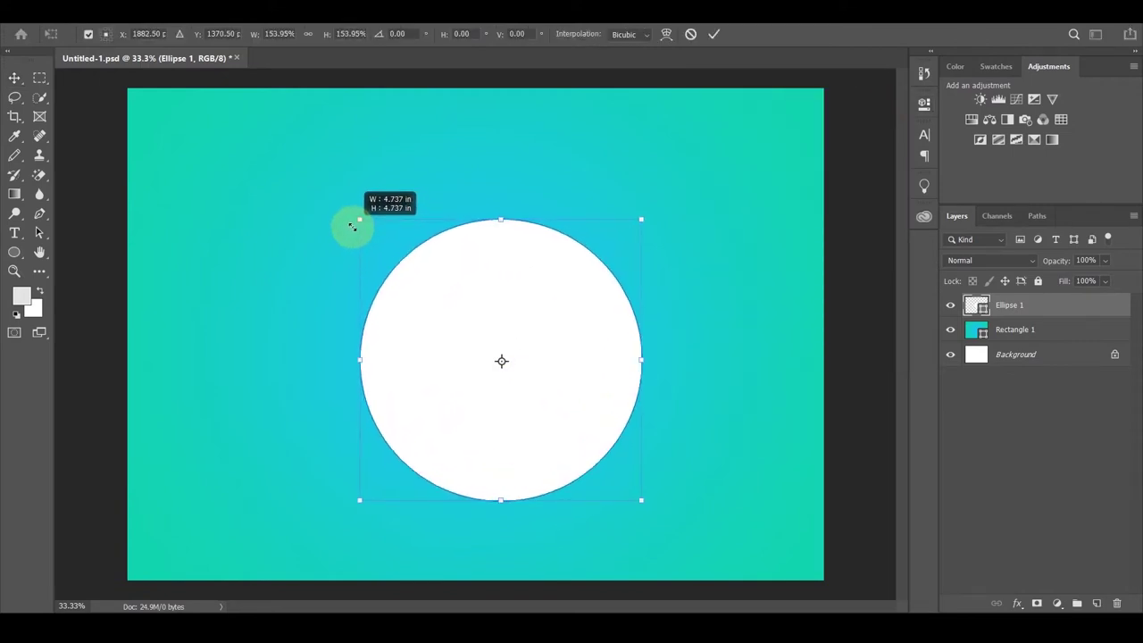
pyautogui.moveTo(562, 359); pyautogui.dragTo(547, 335)
pyautogui.click(723, 37)
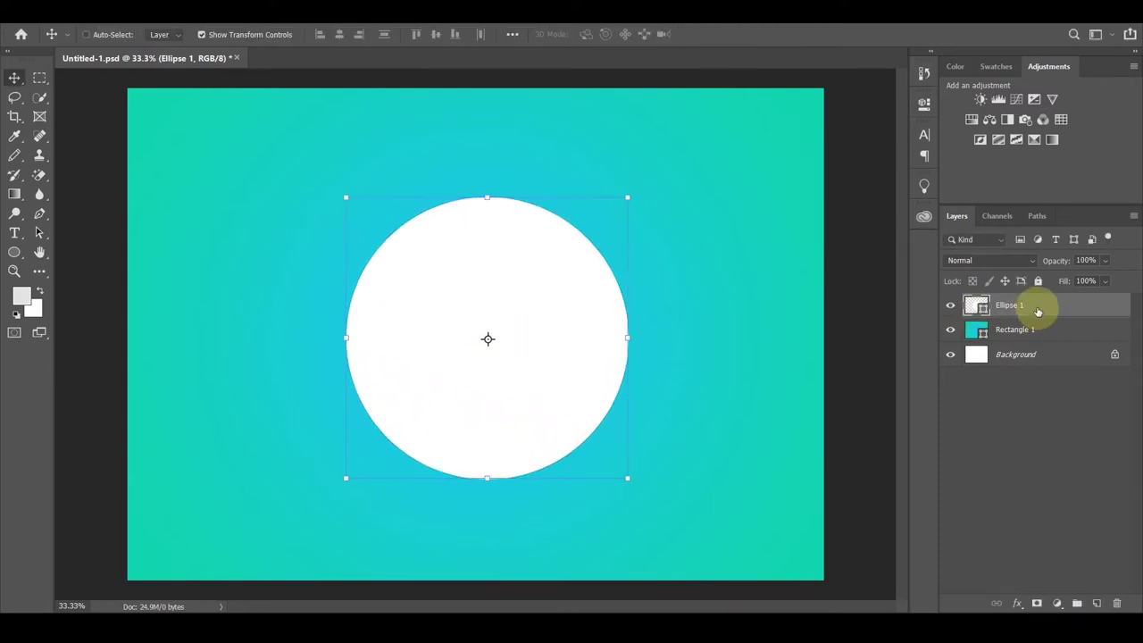
pyautogui.moveTo(1038, 310); pyautogui.dragTo(1096, 603)
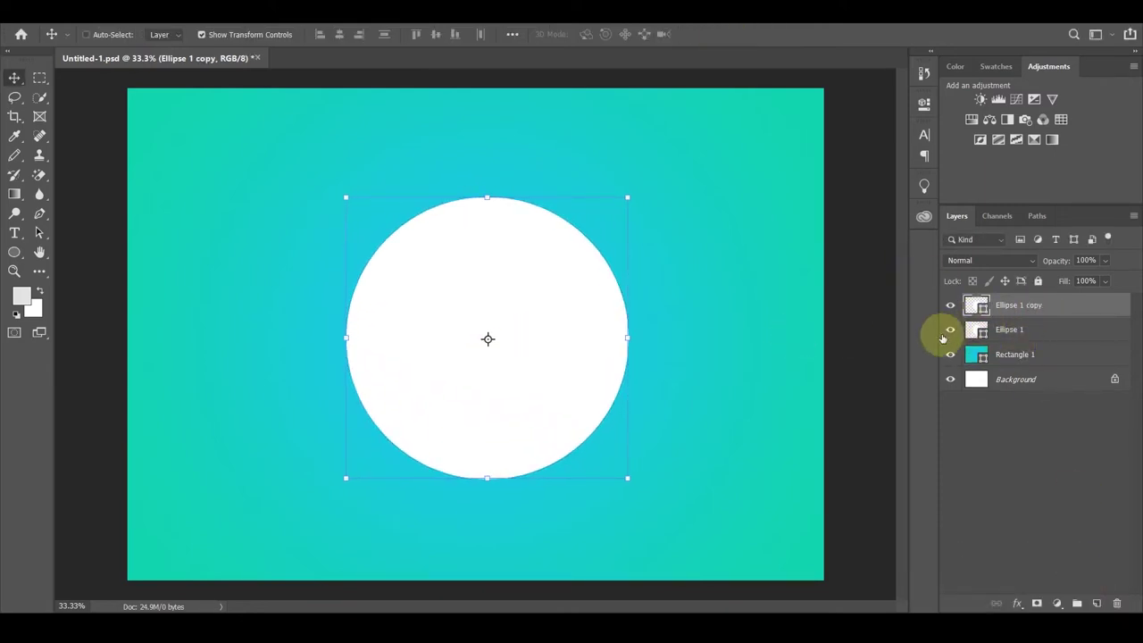
# Hide the original circle and give the copy a gradient fill starting in white
pyautogui.click(951, 328)
pyautogui.click(924, 103)
pyautogui.click(711, 216)
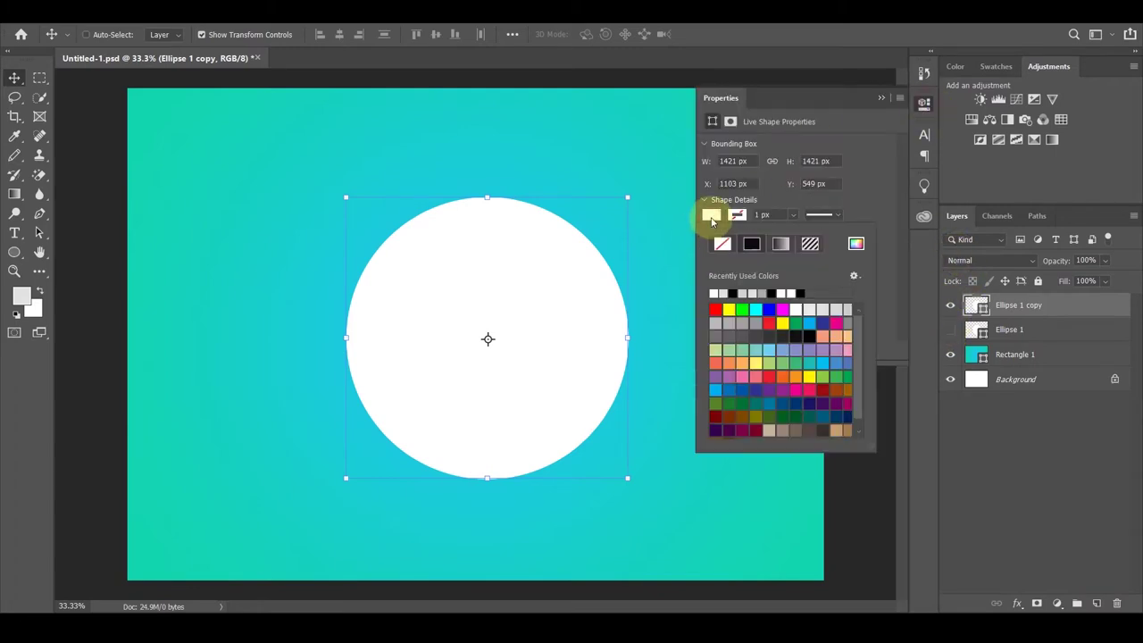
pyautogui.click(780, 244)
pyautogui.doubleClick(715, 397)
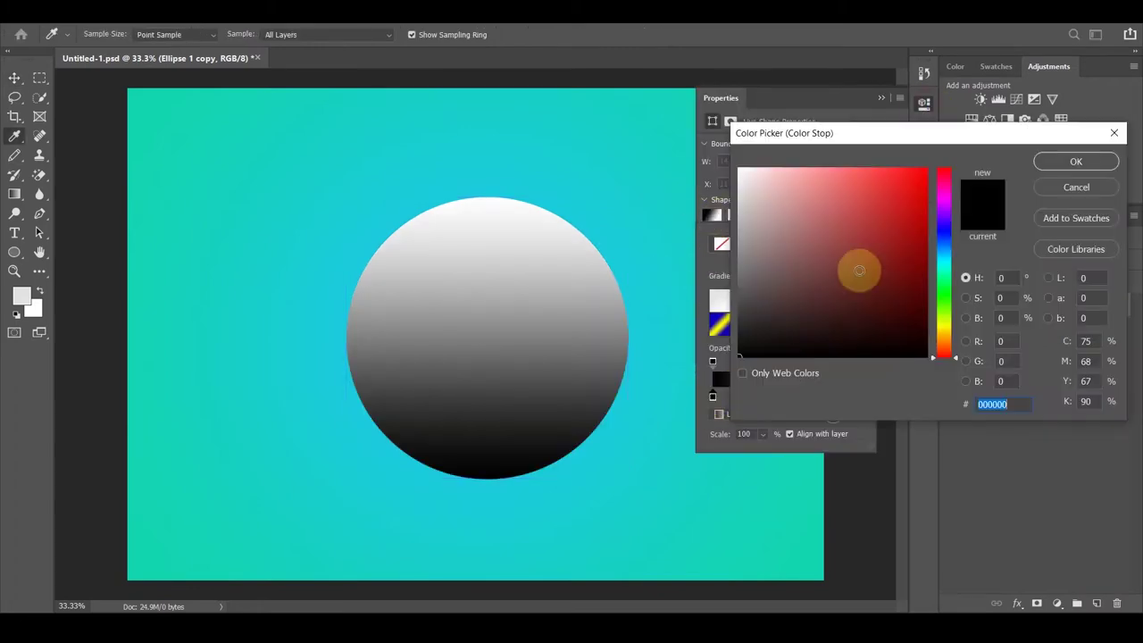
pyautogui.moveTo(857, 265); pyautogui.dragTo(740, 166)
pyautogui.click(1002, 158)
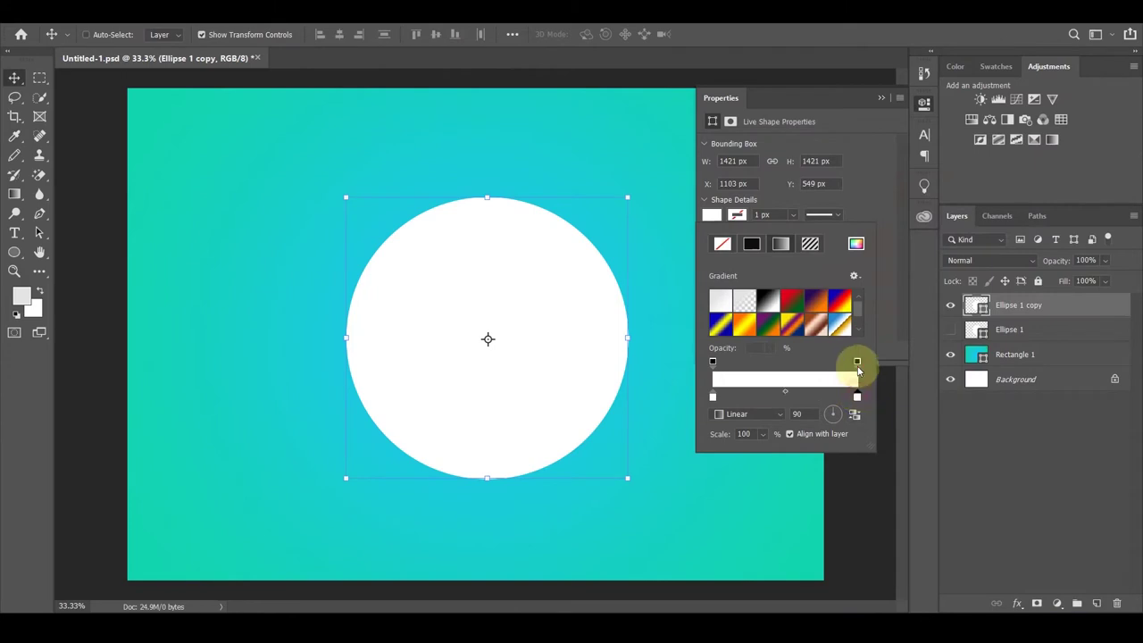
# Set the right gradient stop to 0 opacity, make it radial, and reshow the original circle
pyautogui.click(857, 363)
pyautogui.click(759, 348)
pyautogui.write('00')
pyautogui.press('Return')
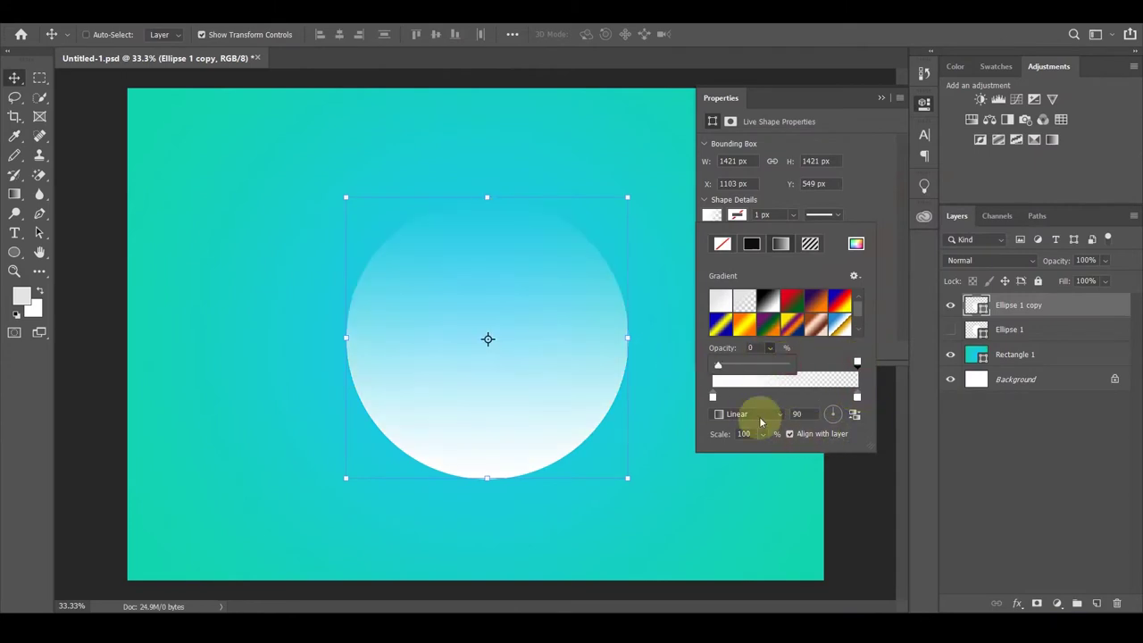
pyautogui.click(754, 414)
pyautogui.click(758, 442)
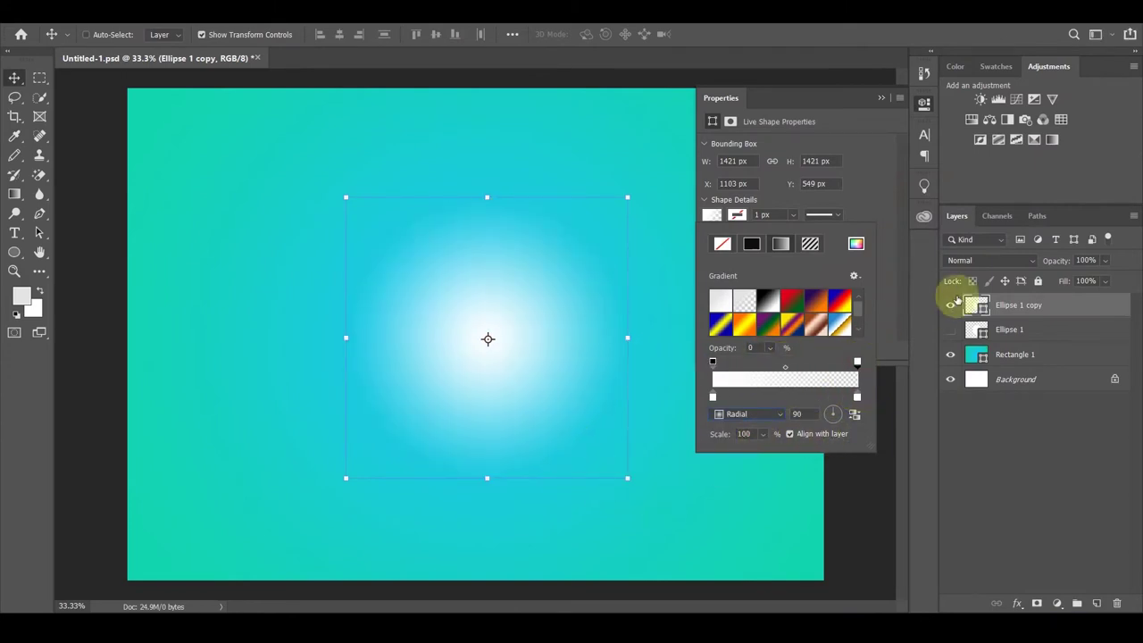
pyautogui.click(950, 332)
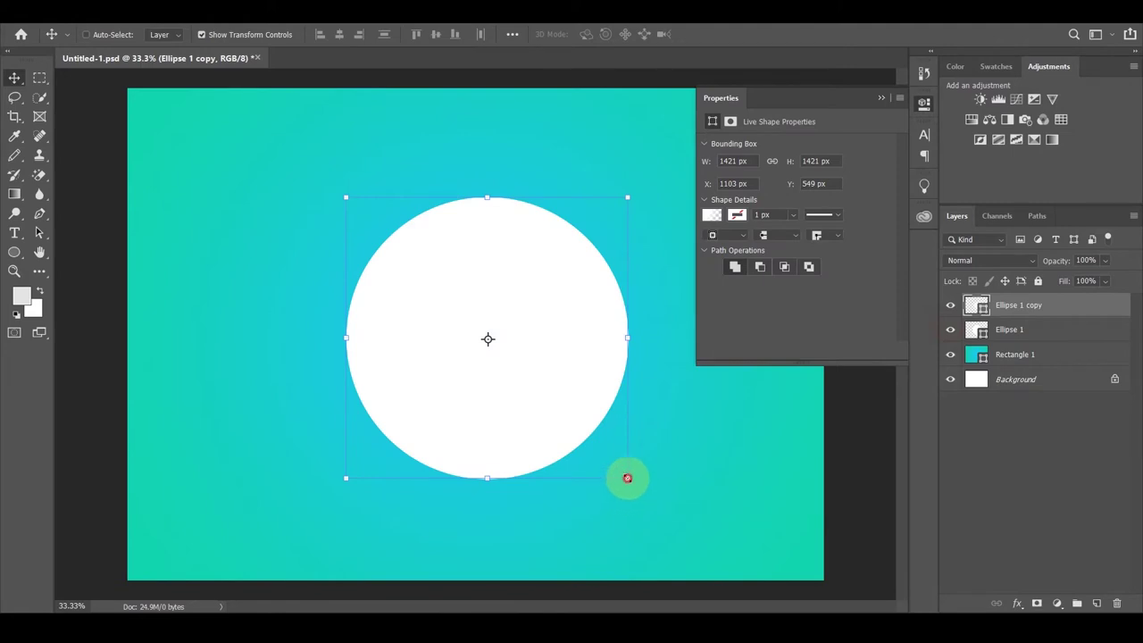
# Scale the radial-glow circle copy slightly larger around its centre
pyautogui.moveTo(627, 477); pyautogui.dragTo(705, 556)
pyautogui.click(714, 36)
pyautogui.click(714, 36)
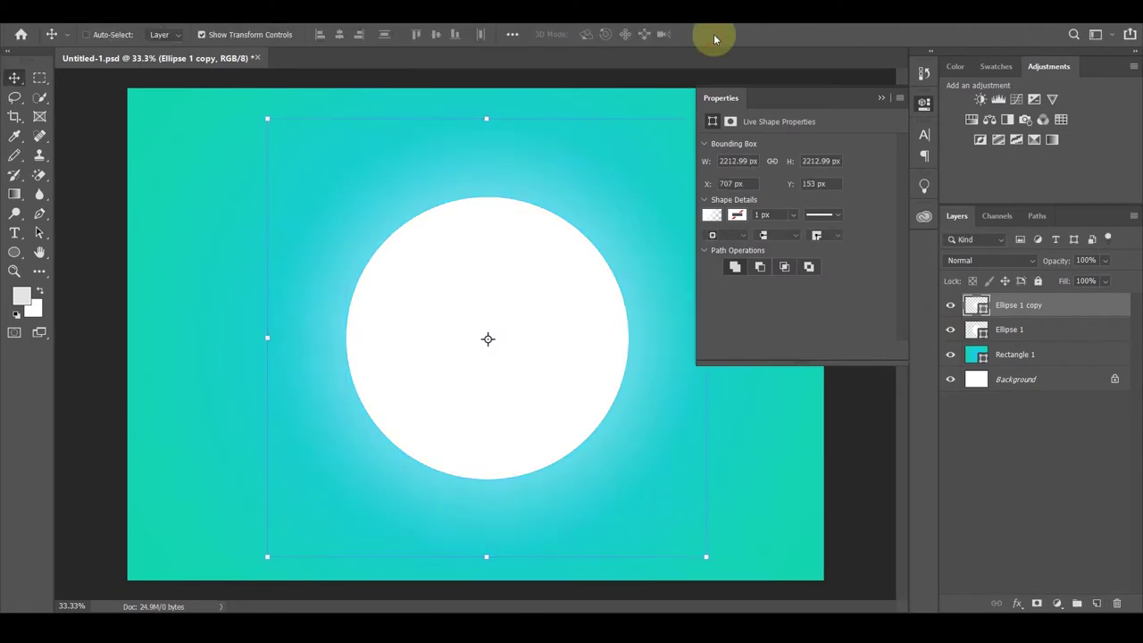
pyautogui.moveTo(708, 559); pyautogui.dragTo(730, 581)
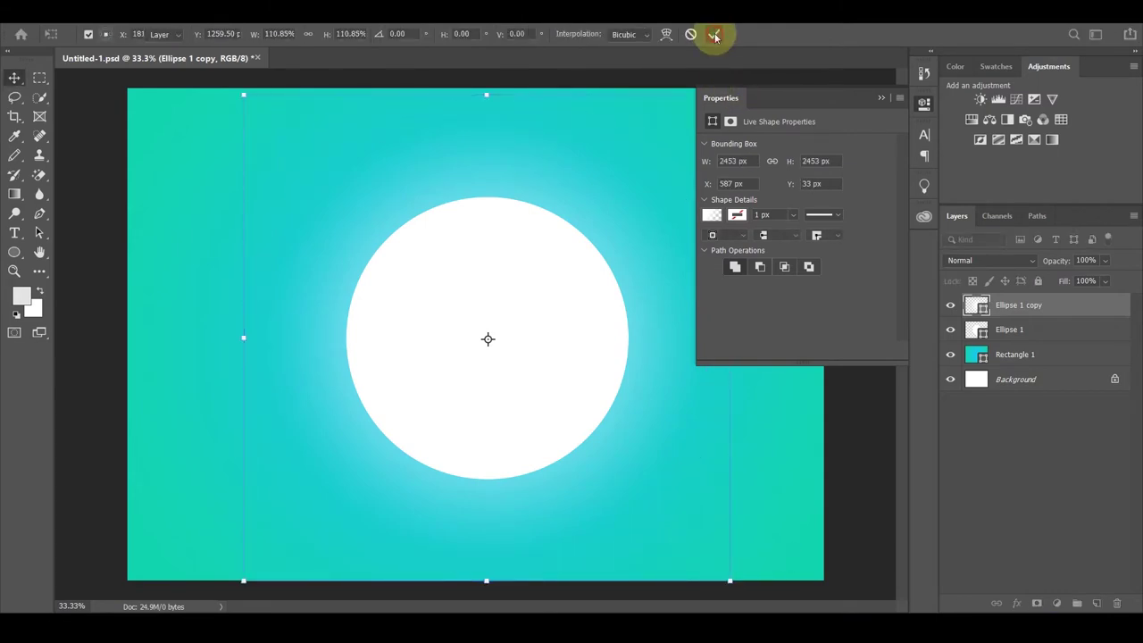
pyautogui.click(716, 36)
pyautogui.click(881, 98)
# Gather Ellipse 1 and Ellipse 1 copy into Group 1
pyautogui.click(1009, 330)
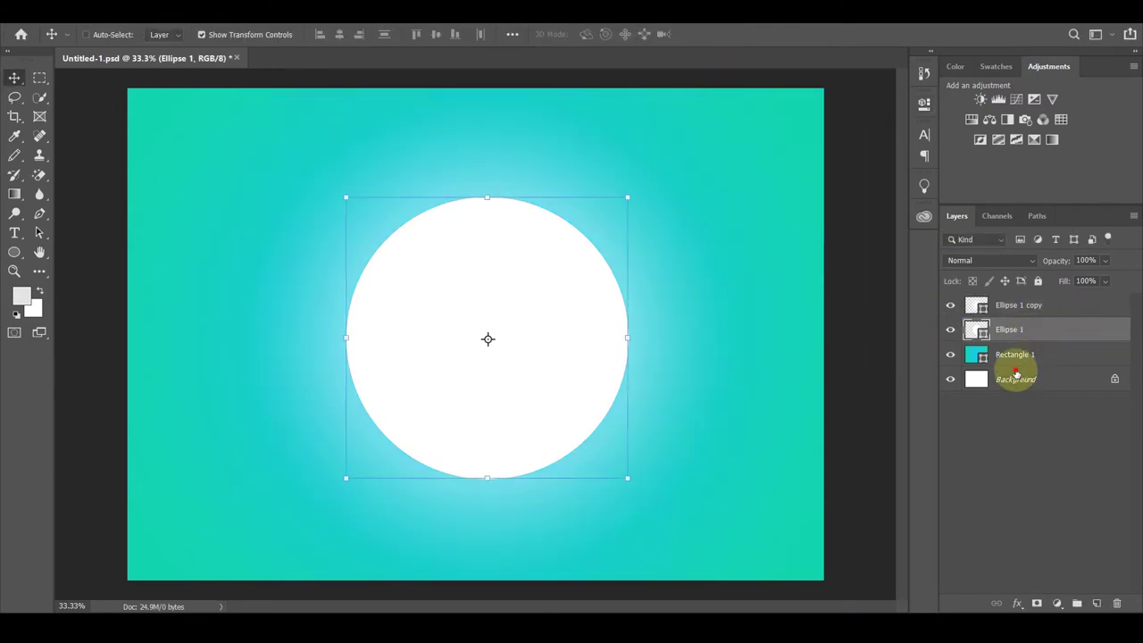
pyautogui.click(1007, 306)
pyautogui.keyDown('shift'); pyautogui.click(1058, 326); pyautogui.keyUp('shift')
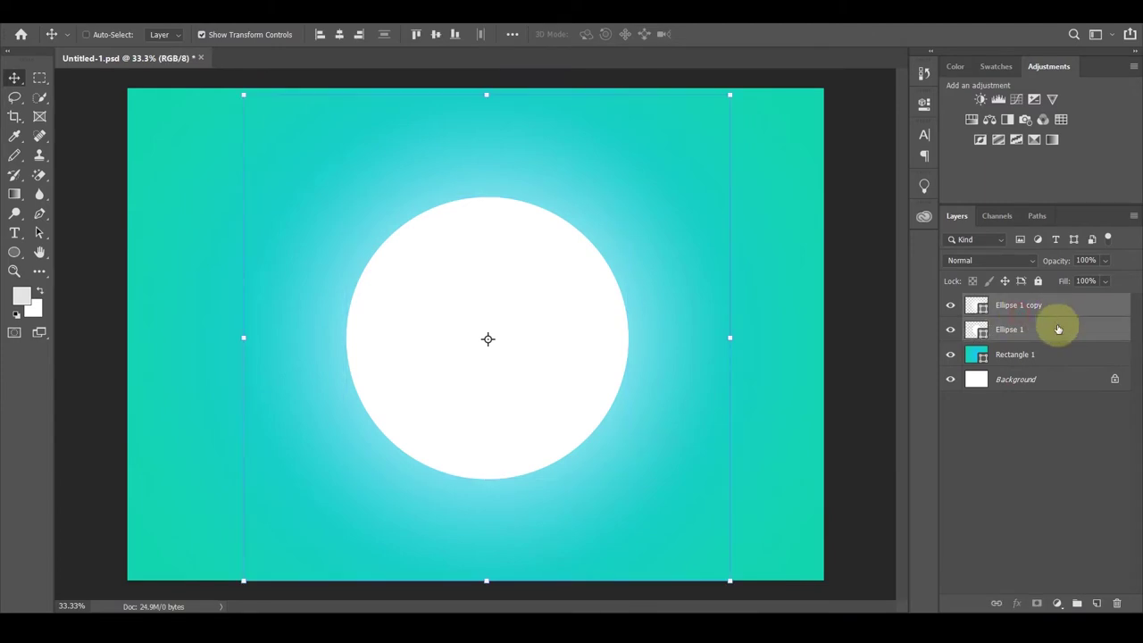
pyautogui.moveTo(1059, 327); pyautogui.dragTo(1077, 603)
# Hide Group 1 and apply a Sandstone Texturizer smart filter to Rectangle 1
pyautogui.click(951, 304)
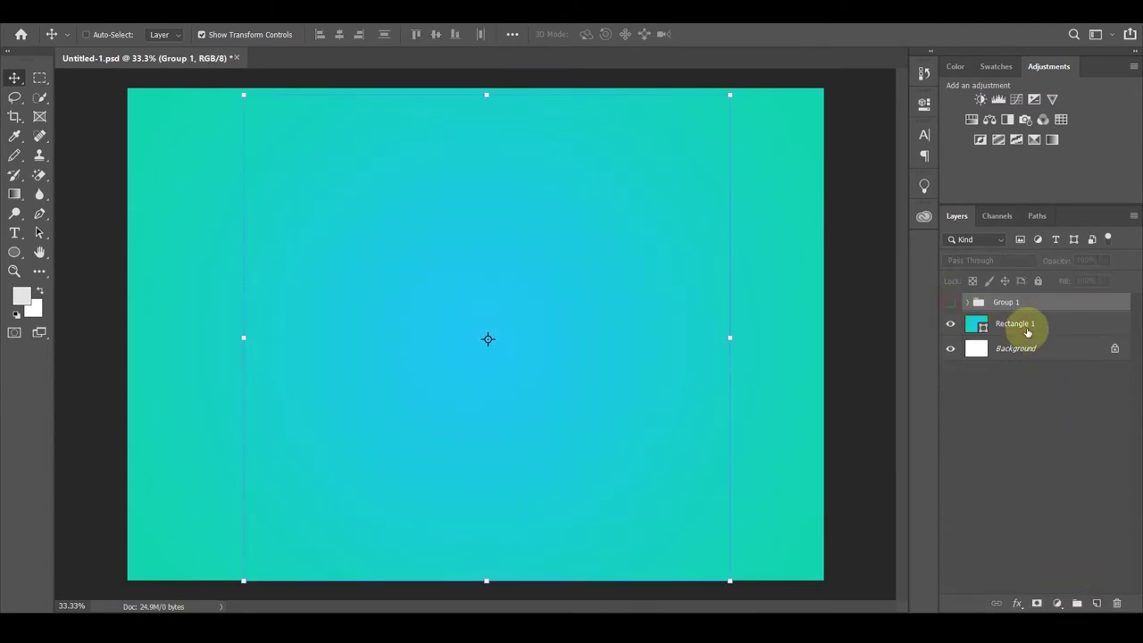
pyautogui.click(1022, 326)
pyautogui.click(221, 12)
pyautogui.click(276, 96)
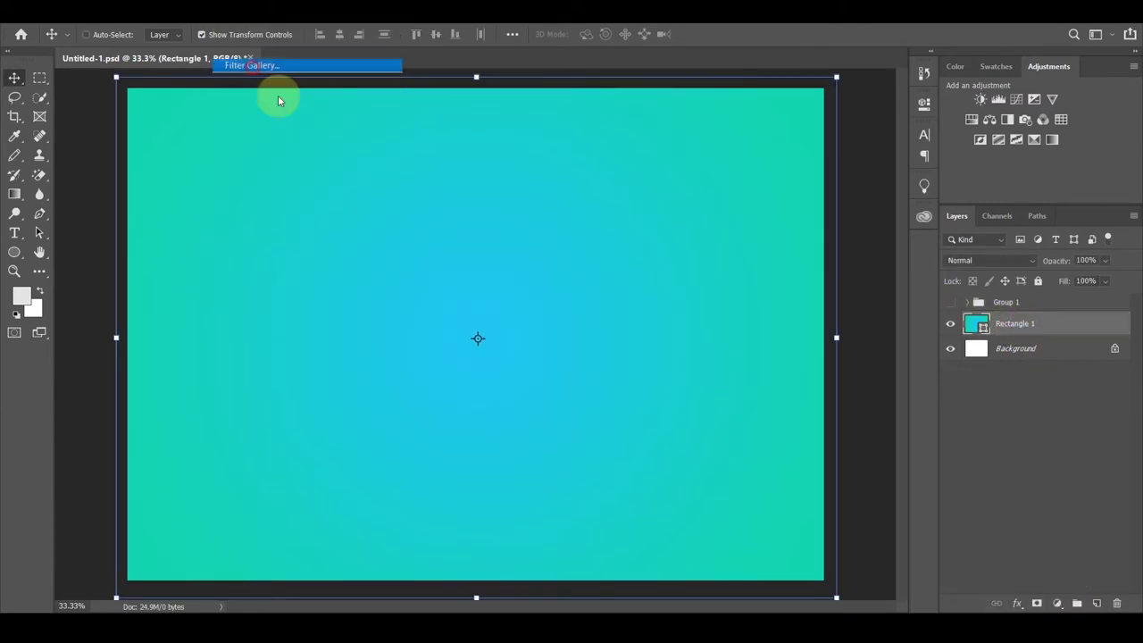
pyautogui.click(566, 244)
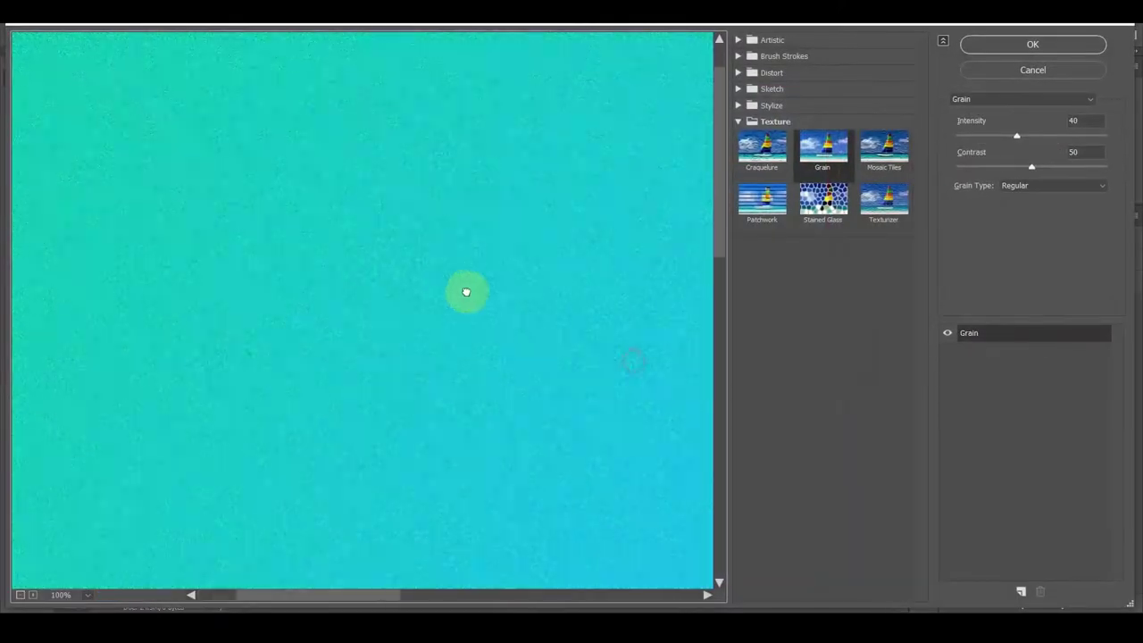
pyautogui.click(884, 205)
pyautogui.moveTo(435, 260); pyautogui.dragTo(429, 416)
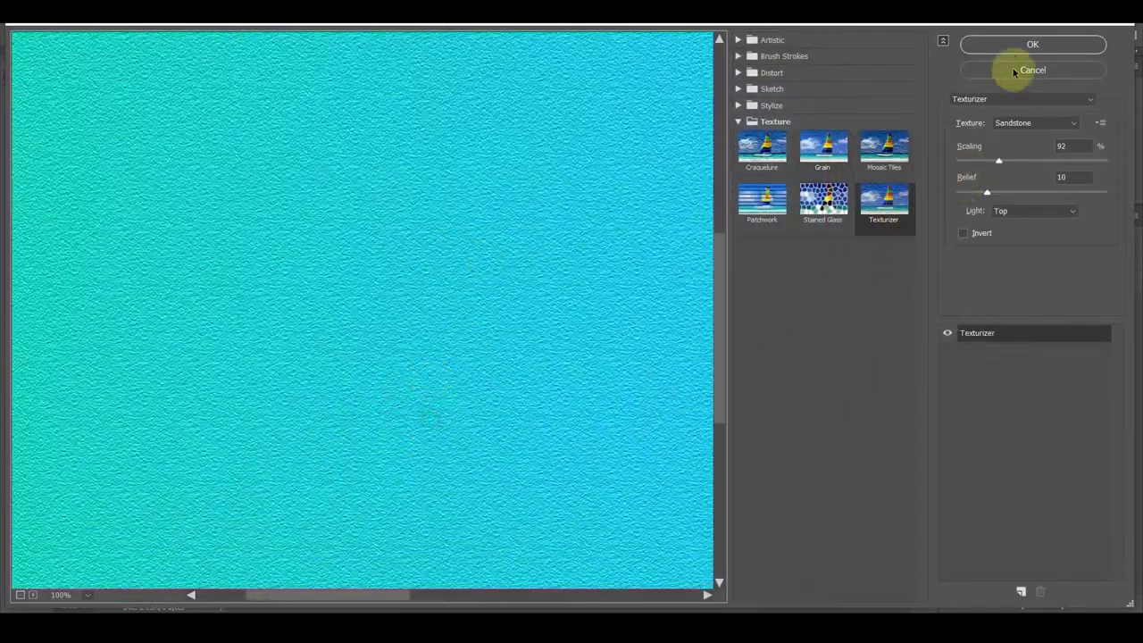
pyautogui.click(1024, 50)
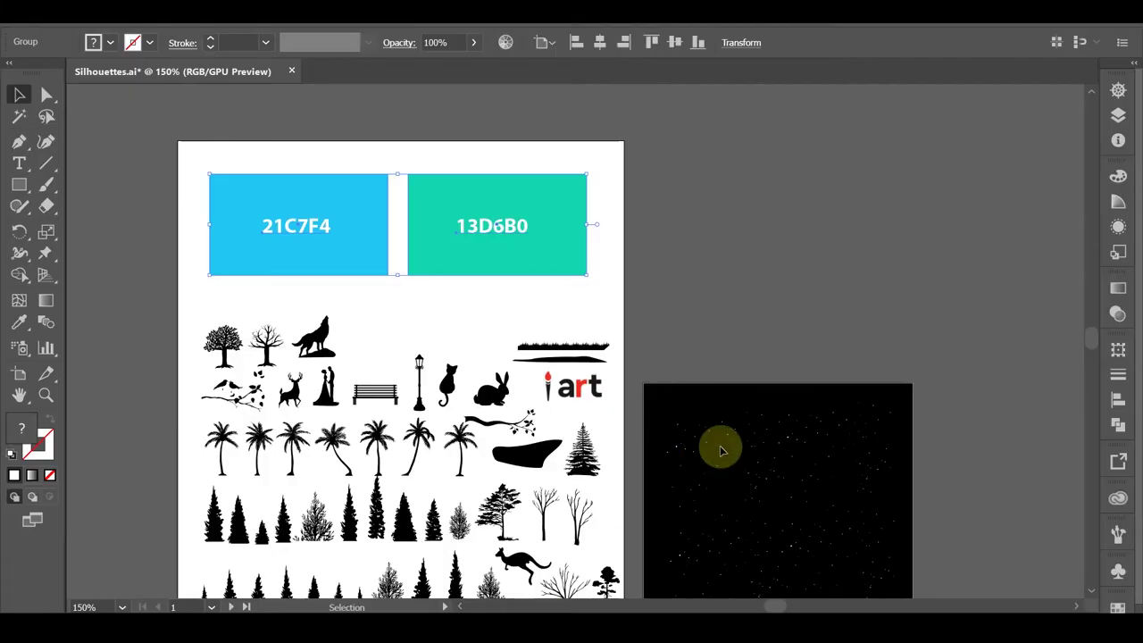
# Copy the star field artwork from Illustrator and paste it into Photoshop
pyautogui.scroll(-2, 720, 433)
pyautogui.scroll(-2, 717, 397)
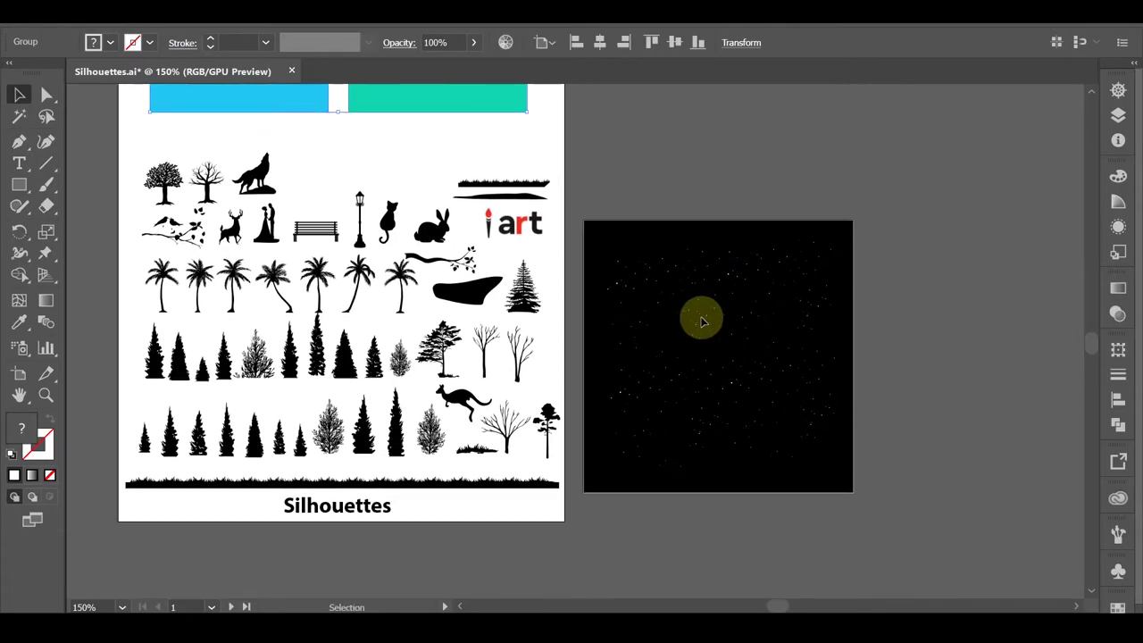
pyautogui.moveTo(703, 322); pyautogui.dragTo(638, 426)
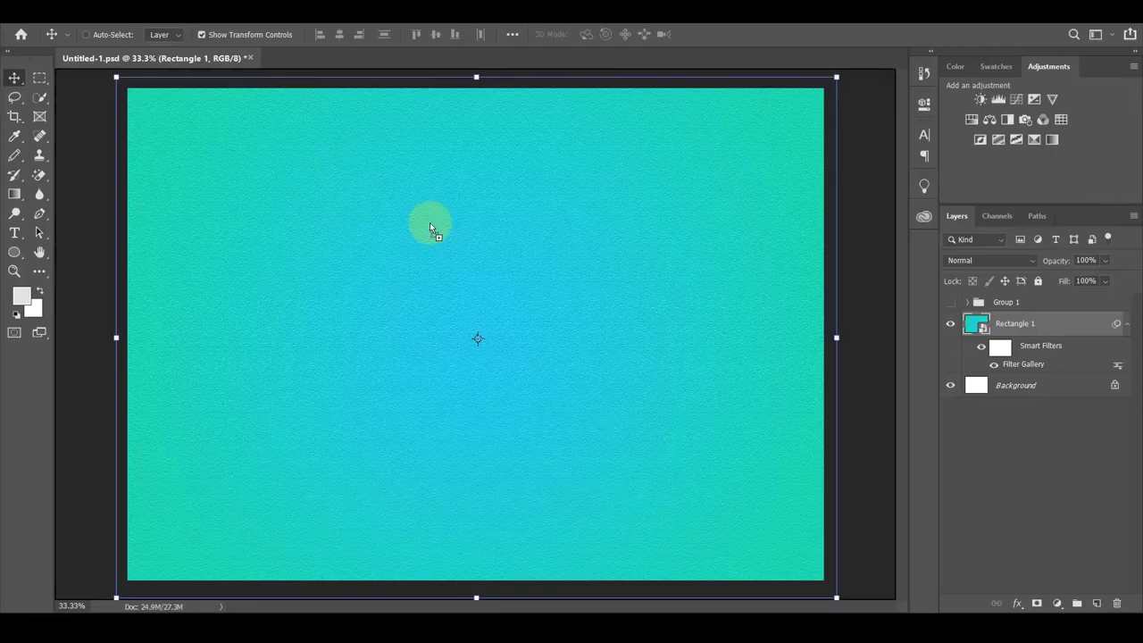
pyautogui.hotkey('ctrl', 'v')
# Scale the star field past the canvas edges and shift it up over the sky
pyautogui.moveTo(535, 329)
pyautogui.mouseDown()
pyautogui.moveTo(883, 603)
pyautogui.moveTo(867, 587)
pyautogui.mouseUp()
pyautogui.moveTo(325, 117); pyautogui.dragTo(107, 28)
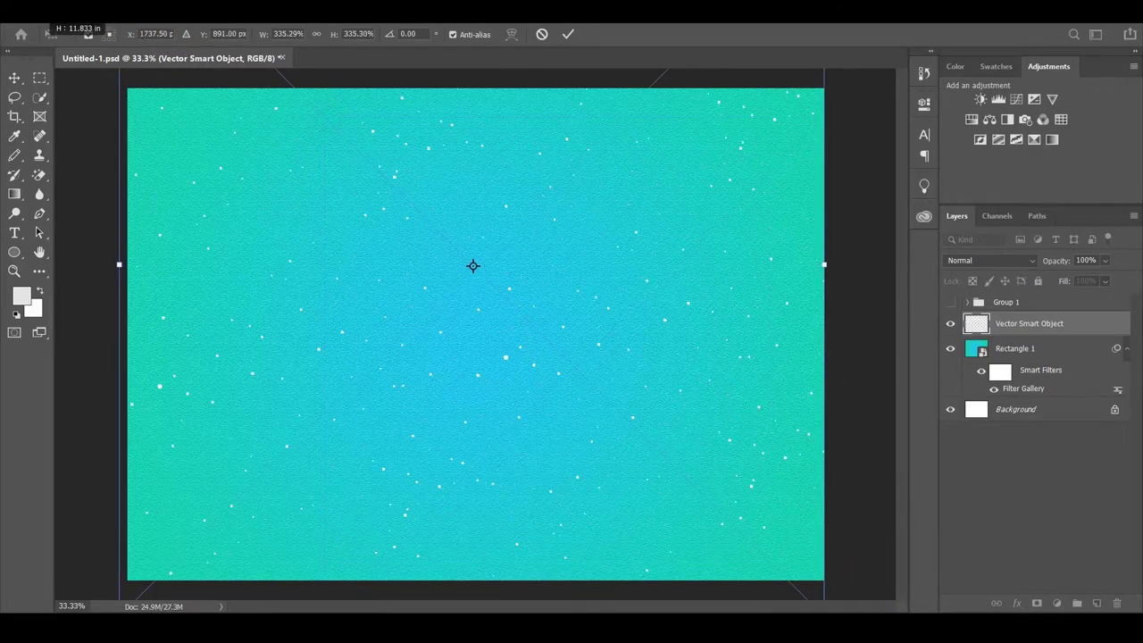
pyautogui.moveTo(419, 360); pyautogui.dragTo(458, 310)
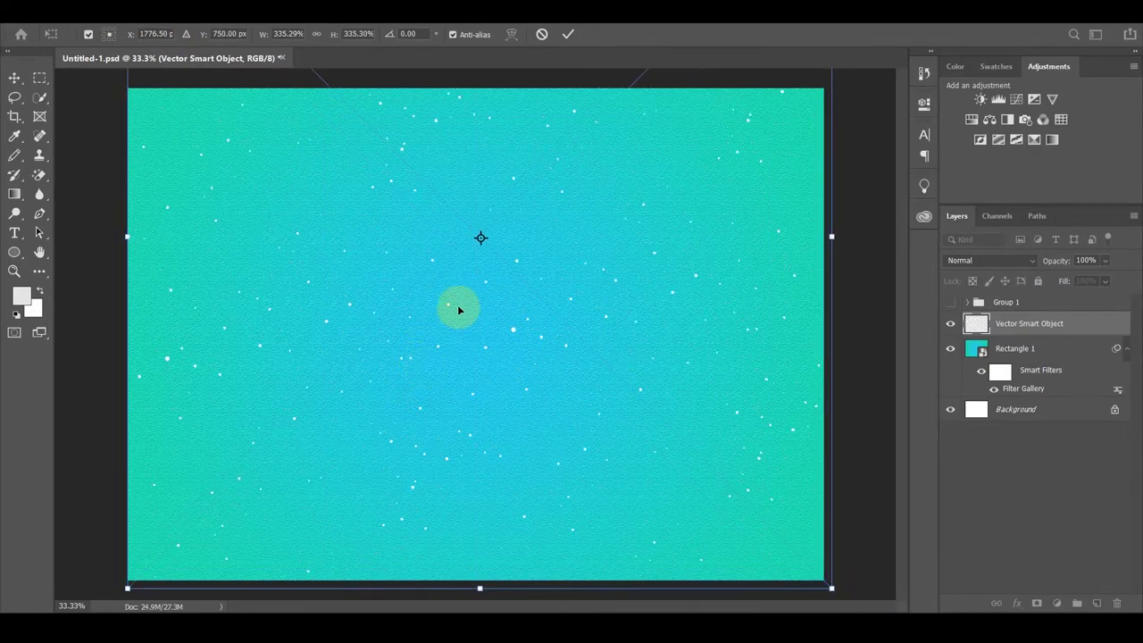
pyautogui.click(569, 35)
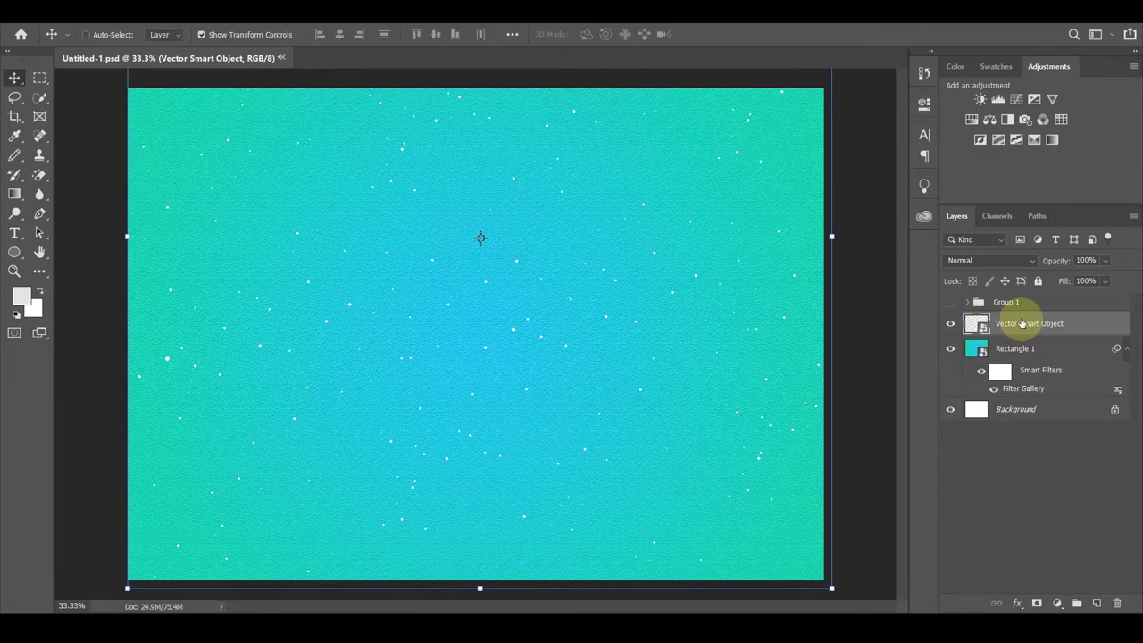
# Show Group 1 again and bring the cliff silhouette artwork into the scene
pyautogui.click(950, 304)
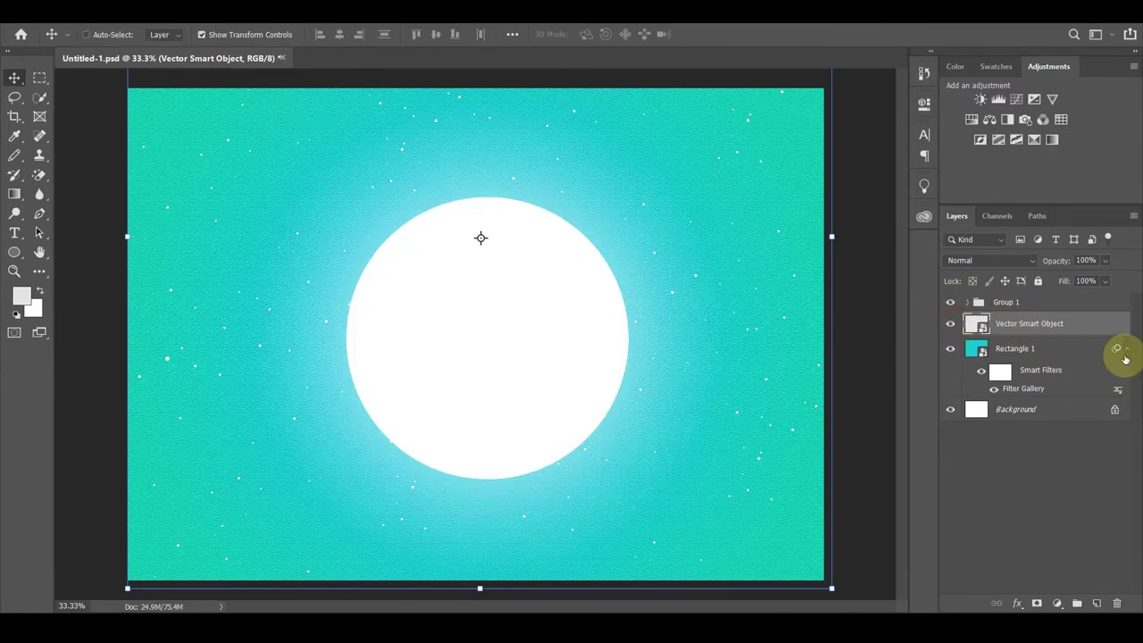
pyautogui.click(1107, 350)
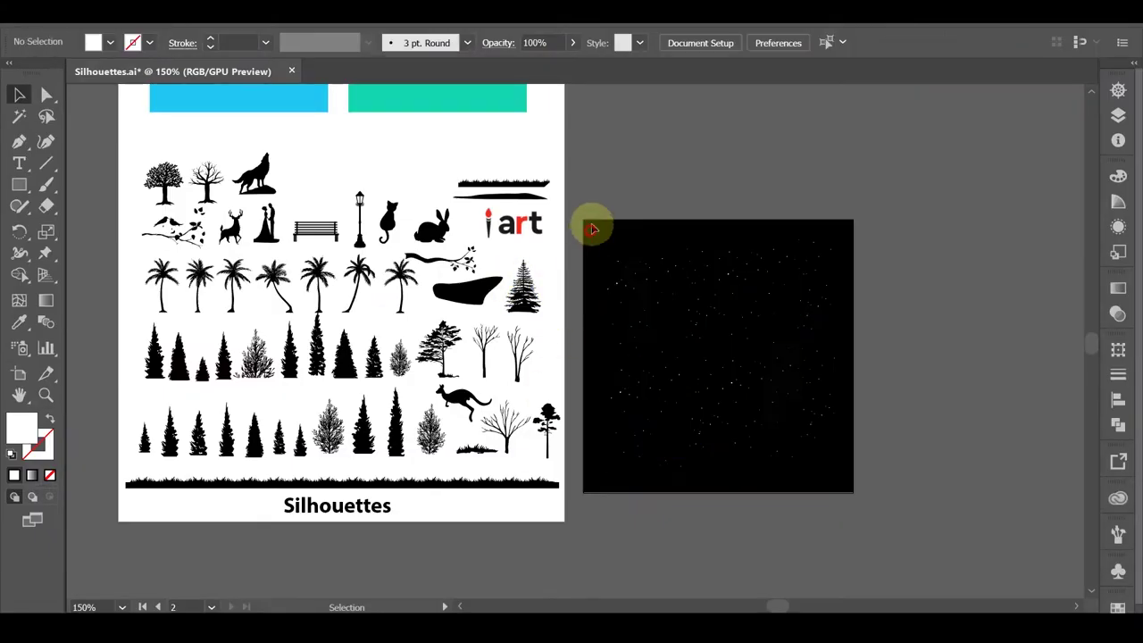
pyautogui.click(596, 312)
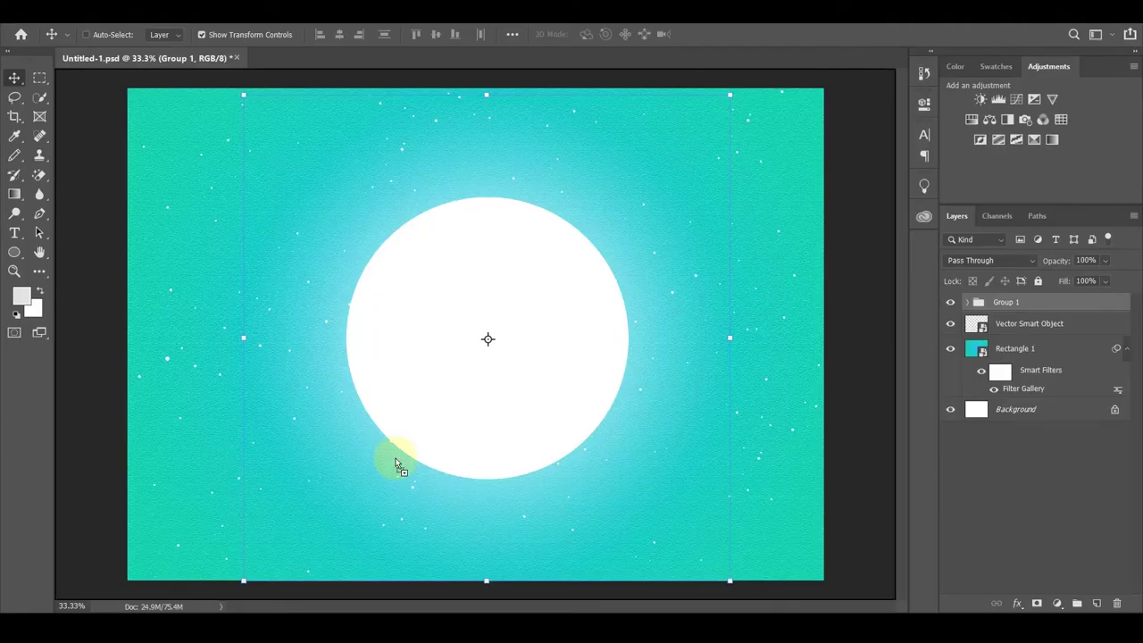
pyautogui.moveTo(399, 464); pyautogui.dragTo(649, 354)
# Enlarge the black cliff and position it at the lower-left edge
pyautogui.moveTo(362, 472); pyautogui.dragTo(146, 562)
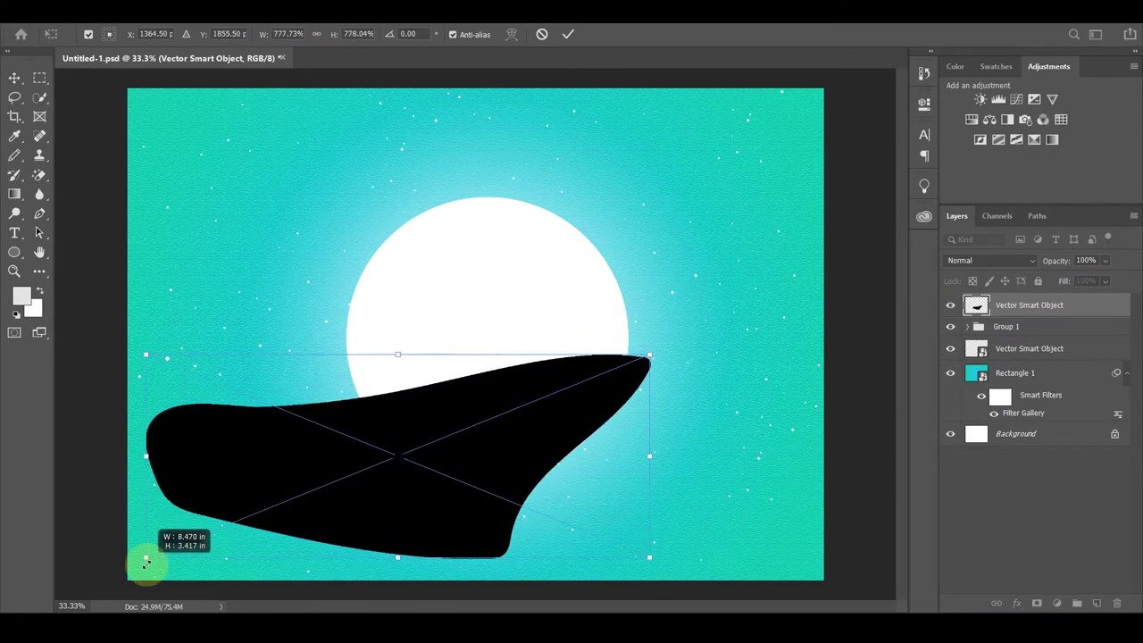
pyautogui.moveTo(428, 469); pyautogui.dragTo(391, 554)
pyautogui.moveTo(608, 439); pyautogui.dragTo(629, 428)
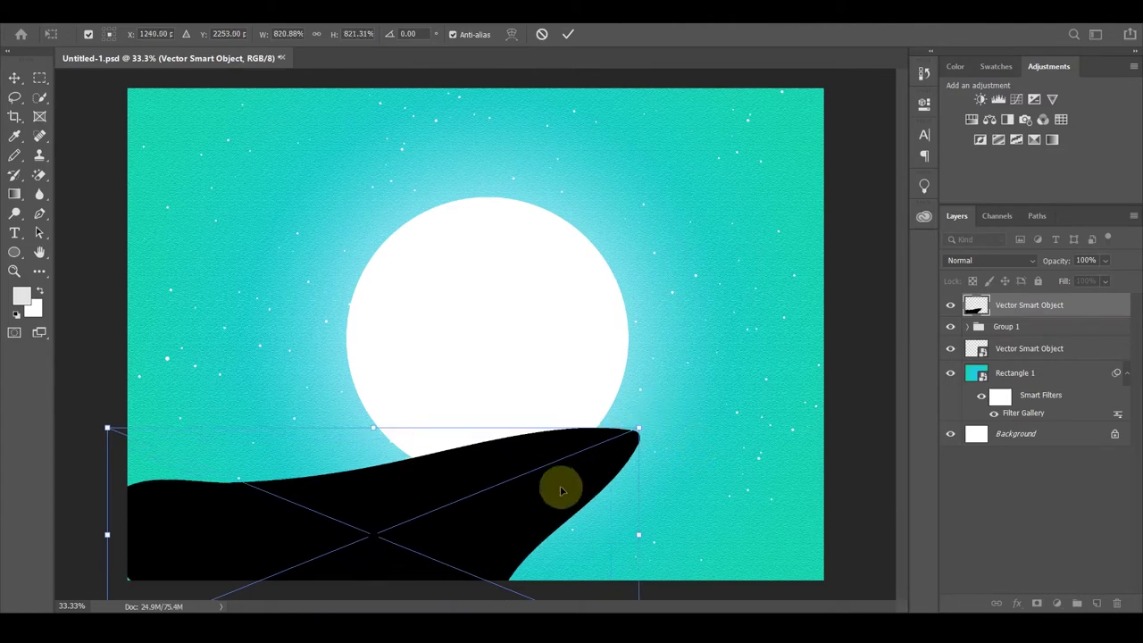
pyautogui.moveTo(556, 484); pyautogui.dragTo(549, 491)
pyautogui.click(571, 36)
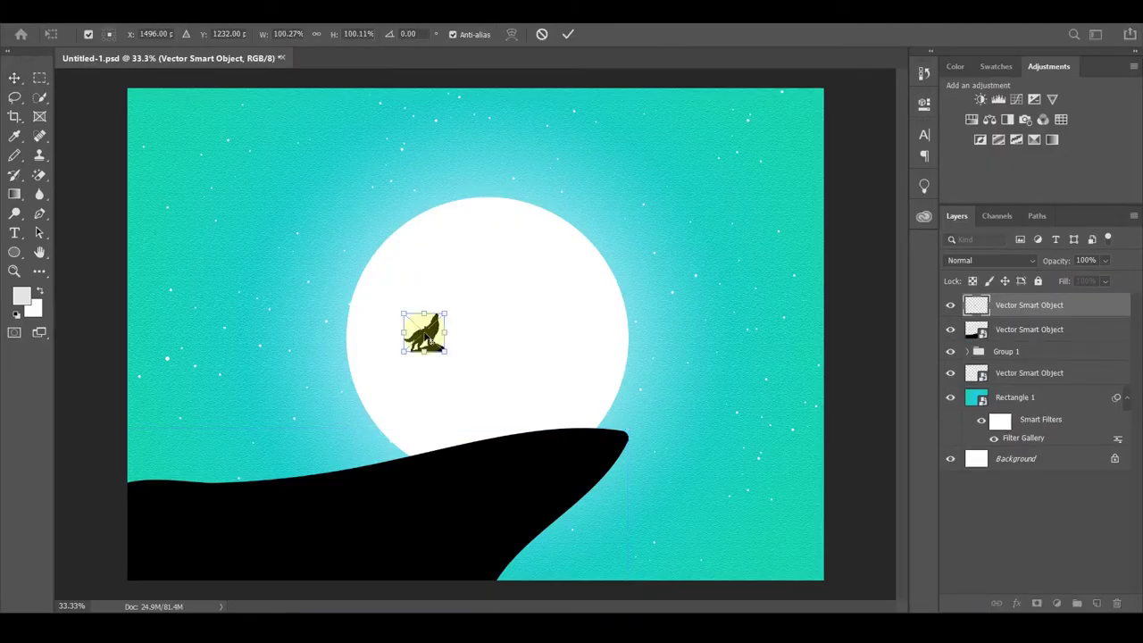
# Scale the wolf to about 472% and set it on the cliff's tip
pyautogui.moveTo(445, 354)
pyautogui.mouseDown()
pyautogui.moveTo(550, 446)
pyautogui.moveTo(518, 439)
pyautogui.moveTo(541, 443)
pyautogui.mouseUp()
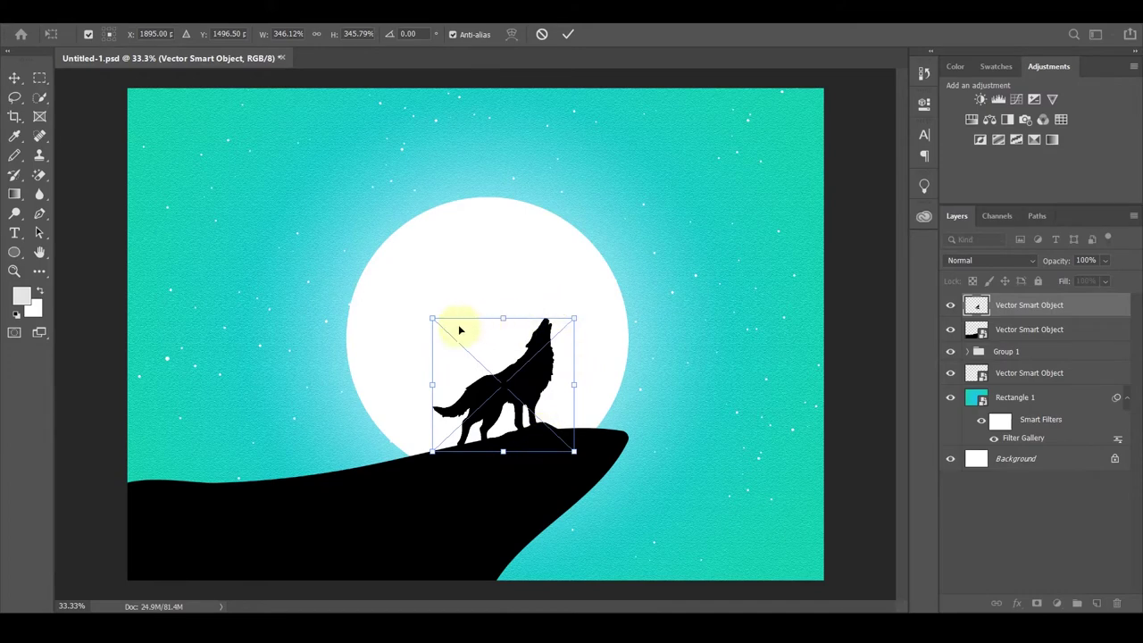
pyautogui.moveTo(431, 316); pyautogui.dragTo(377, 269)
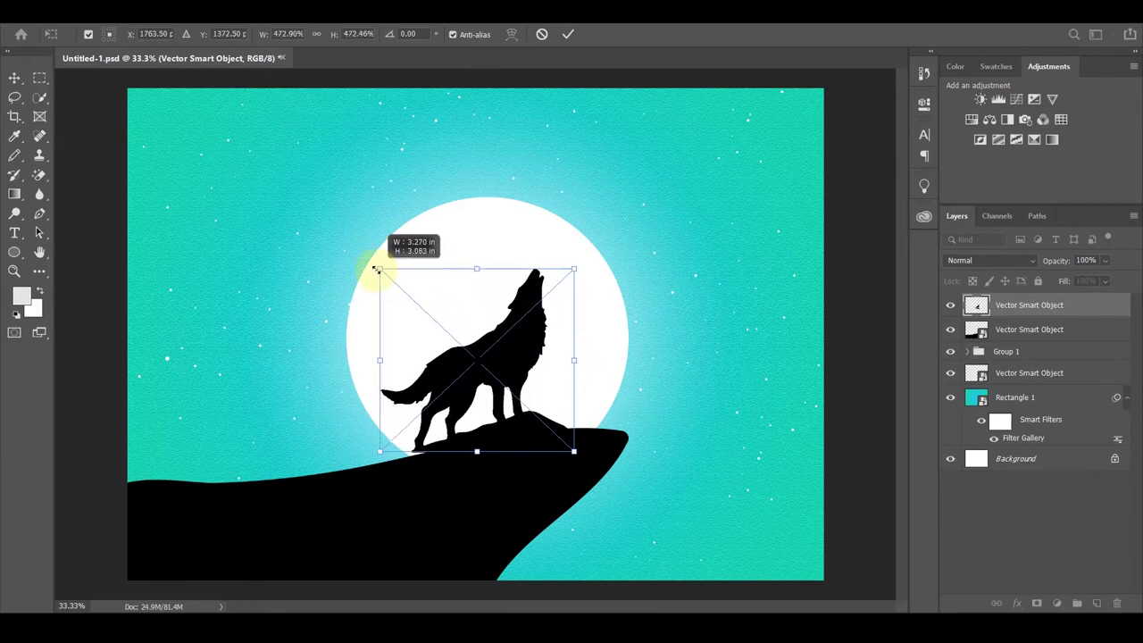
pyautogui.moveTo(505, 426); pyautogui.dragTo(514, 436)
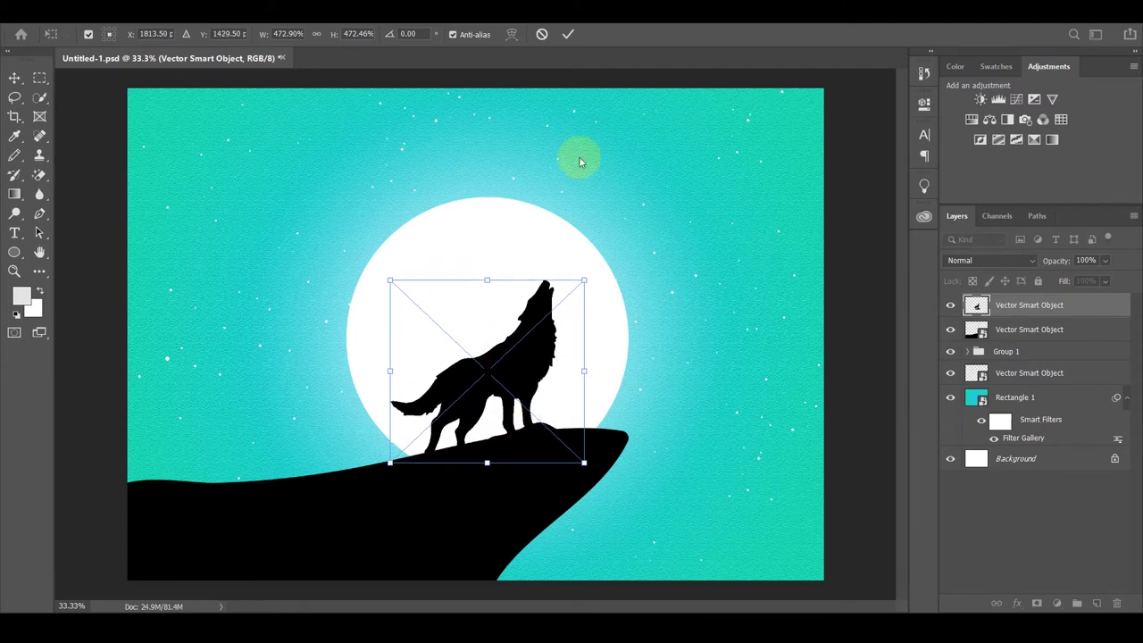
pyautogui.click(567, 38)
# Shrink the cliff slightly so its tip sits under the wolf
pyautogui.click(1027, 330)
pyautogui.moveTo(602, 452); pyautogui.dragTo(582, 451)
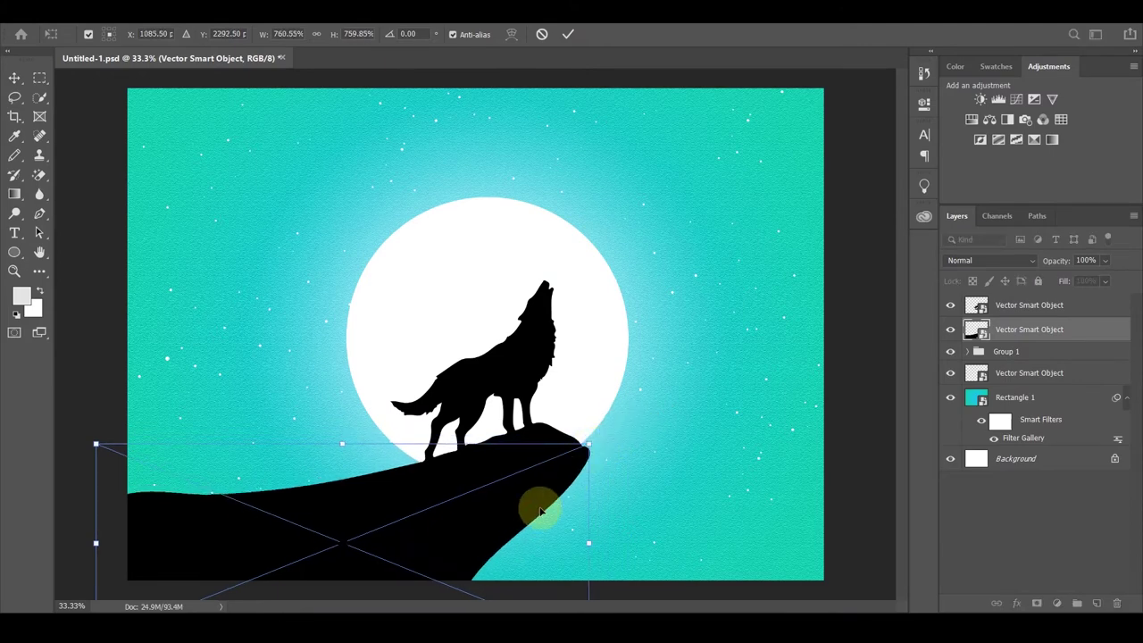
pyautogui.moveTo(533, 515); pyautogui.dragTo(537, 514)
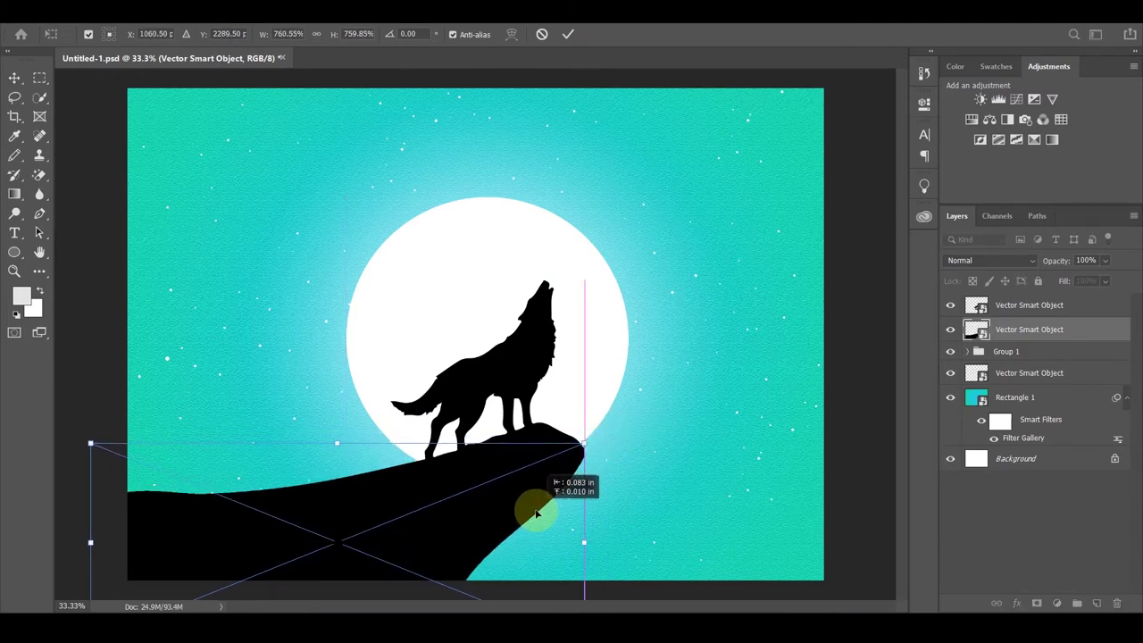
pyautogui.click(571, 34)
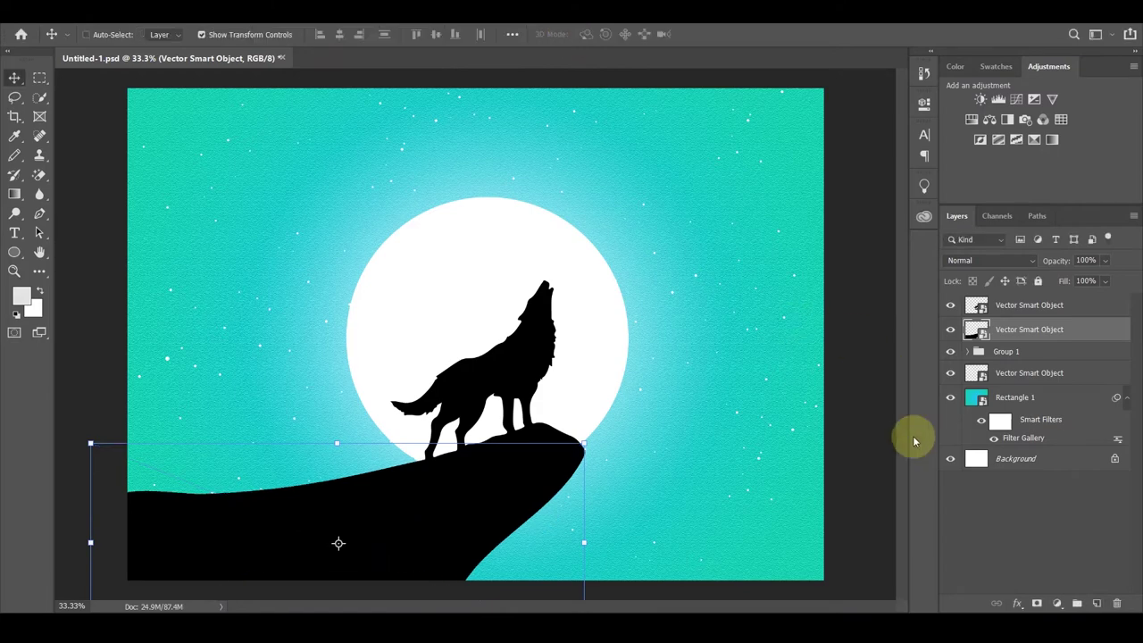
# Copy a tall pine tree silhouette and paste it into the scene
pyautogui.click(1026, 375)
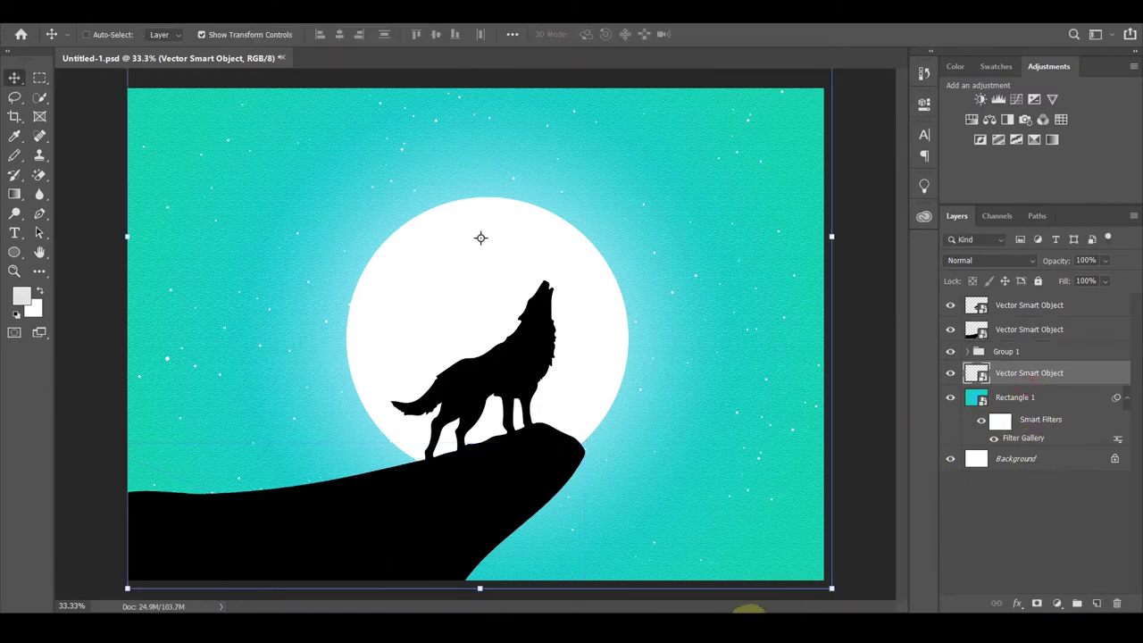
pyautogui.click(1014, 307)
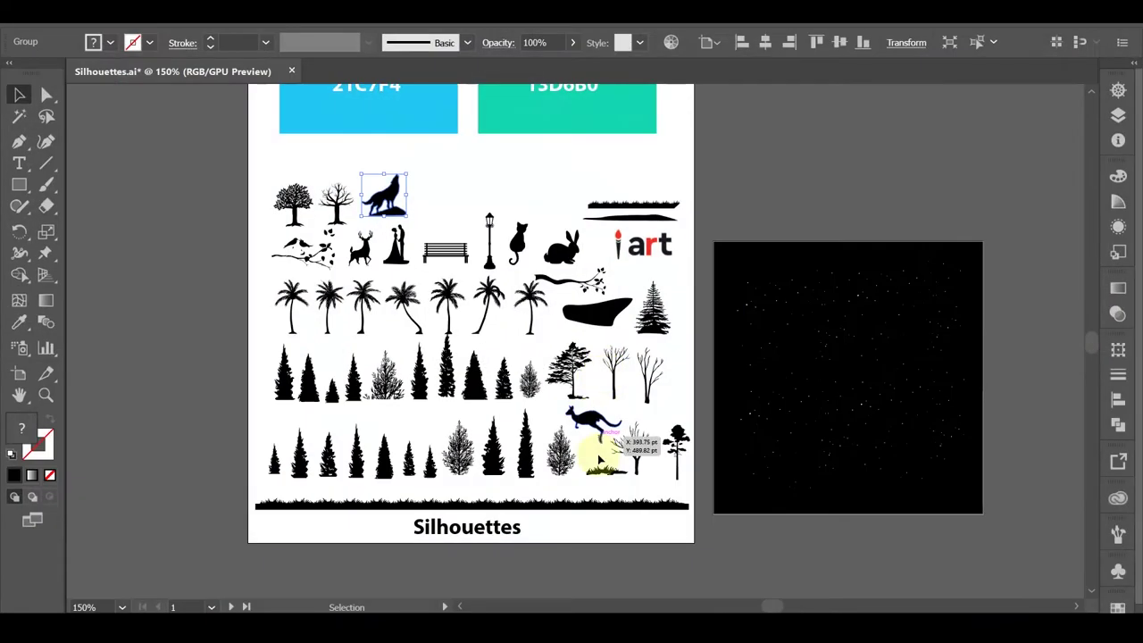
pyautogui.click(408, 378)
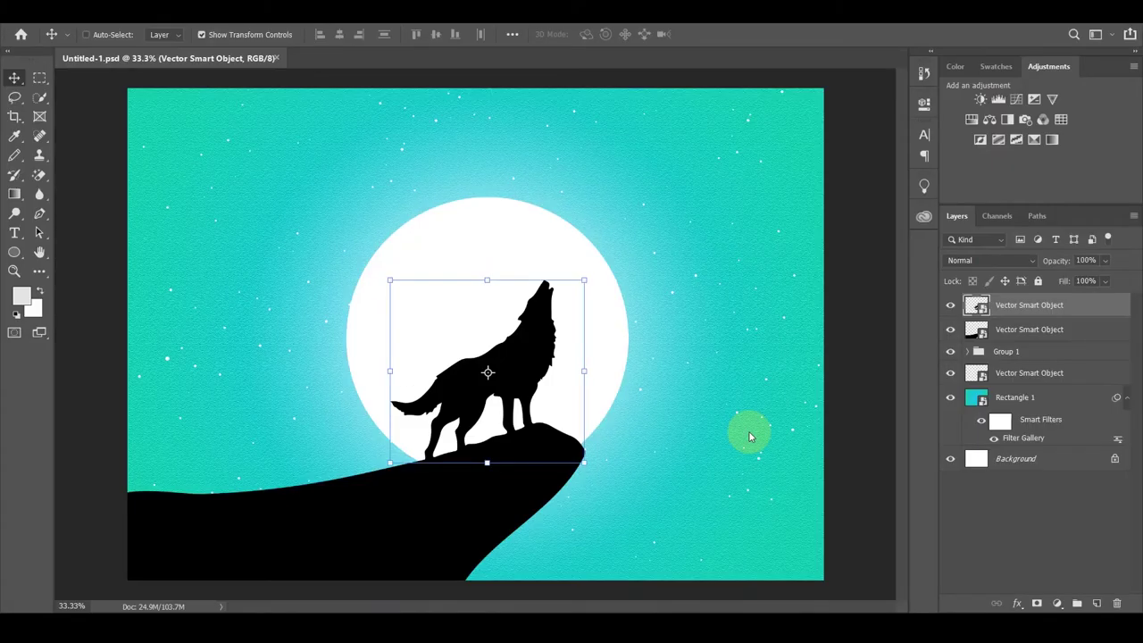
pyautogui.hotkey('ctrl', 'v')
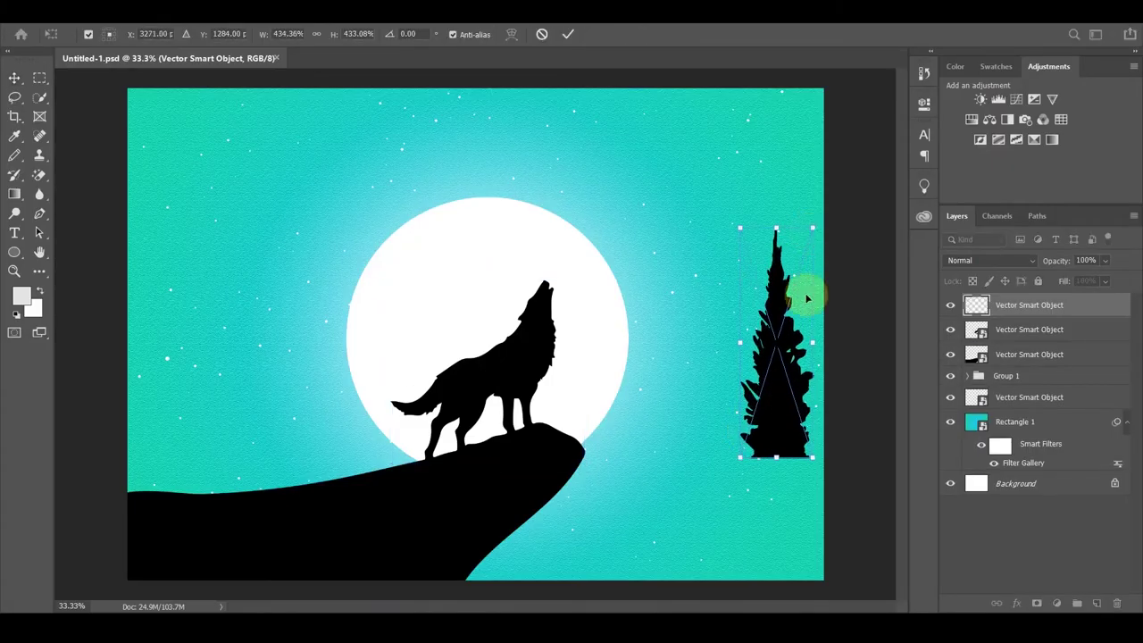
# Place the pine tree at the right edge and add a copy beside it
pyautogui.moveTo(799, 298)
pyautogui.mouseDown()
pyautogui.moveTo(769, 591)
pyautogui.moveTo(781, 549)
pyautogui.mouseUp()
pyautogui.click(568, 34)
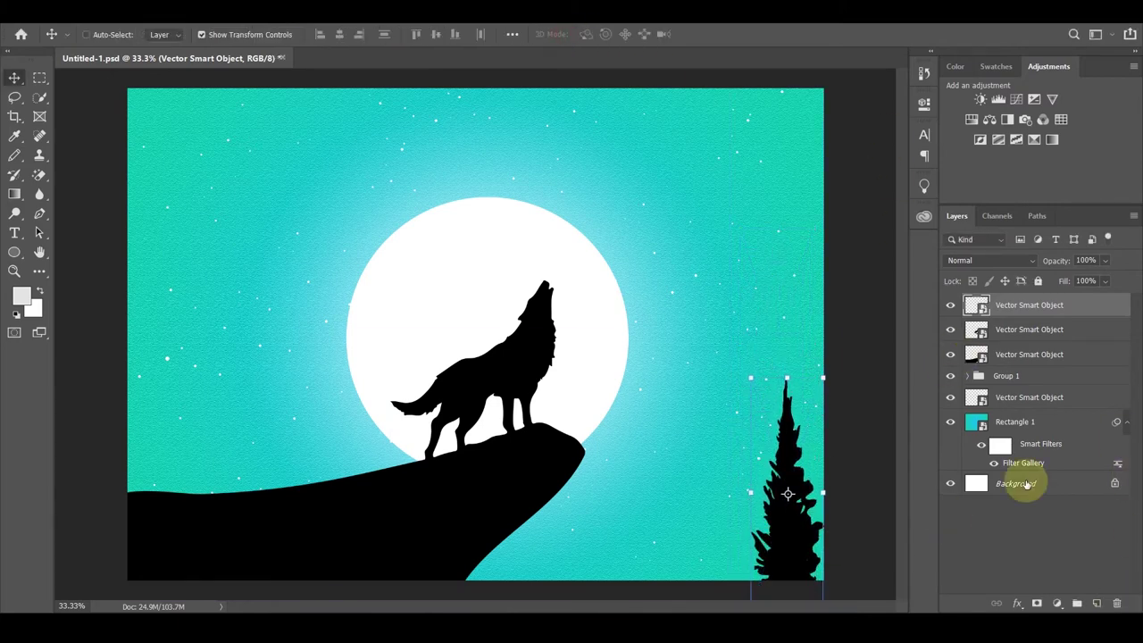
pyautogui.moveTo(1027, 304); pyautogui.dragTo(1097, 602)
pyautogui.moveTo(793, 551); pyautogui.dragTo(738, 585)
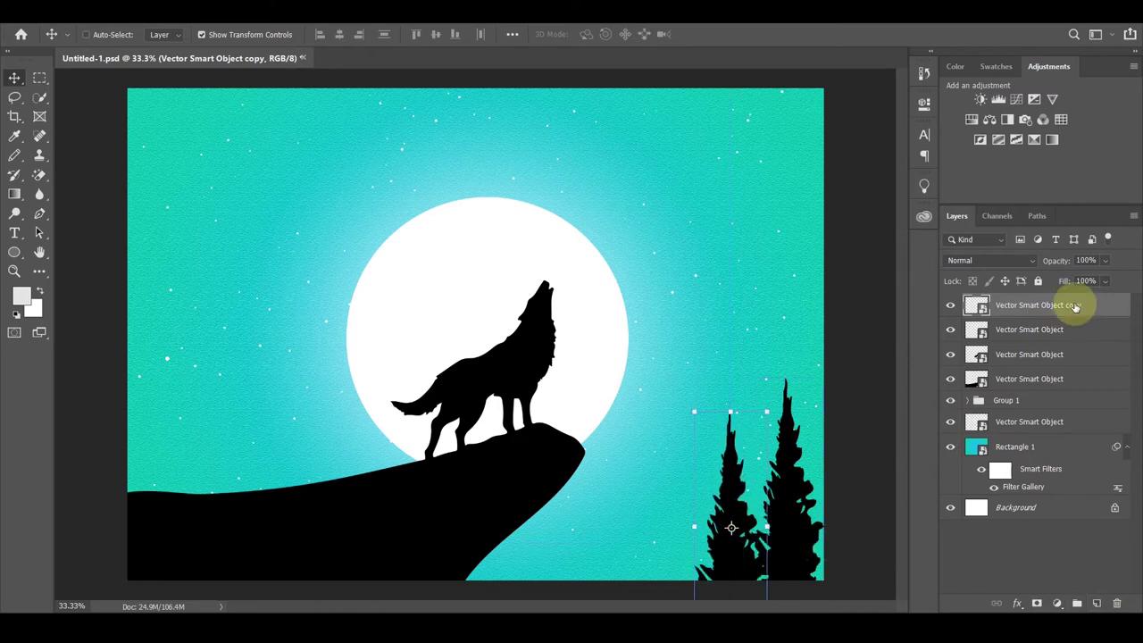
# Add more tree copies leftward, reaching the cliff's base at the forest's left edge
pyautogui.moveTo(1062, 305); pyautogui.dragTo(1096, 600)
pyautogui.moveTo(749, 568)
pyautogui.mouseDown()
pyautogui.moveTo(689, 582)
pyautogui.moveTo(686, 525)
pyautogui.moveTo(631, 536)
pyautogui.moveTo(641, 547)
pyautogui.mouseUp()
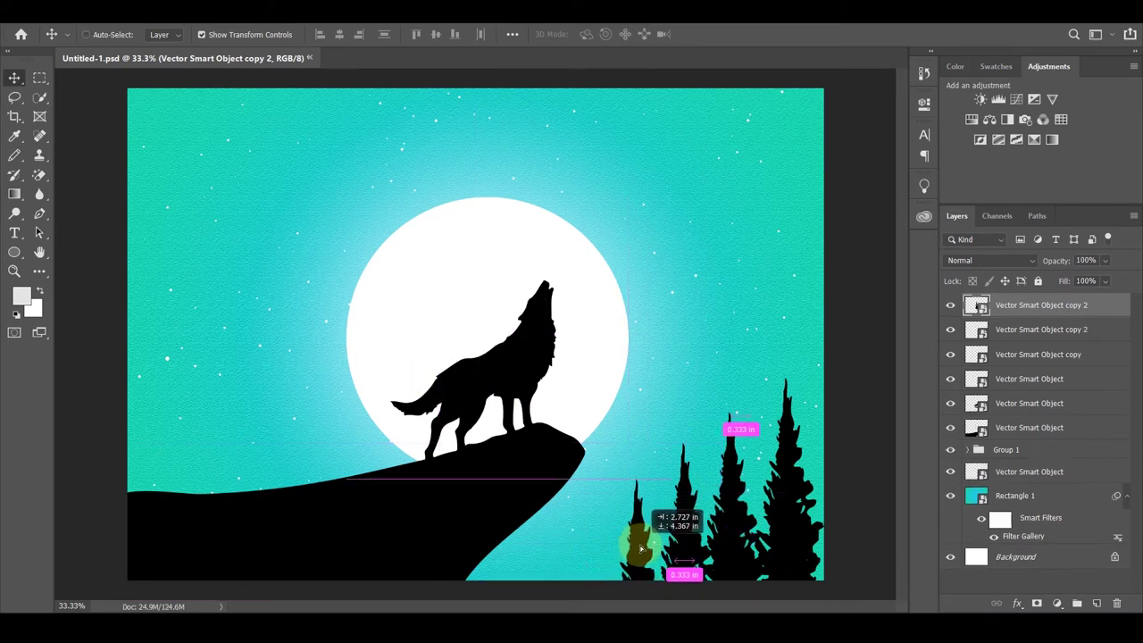
pyautogui.moveTo(641, 548); pyautogui.dragTo(625, 516)
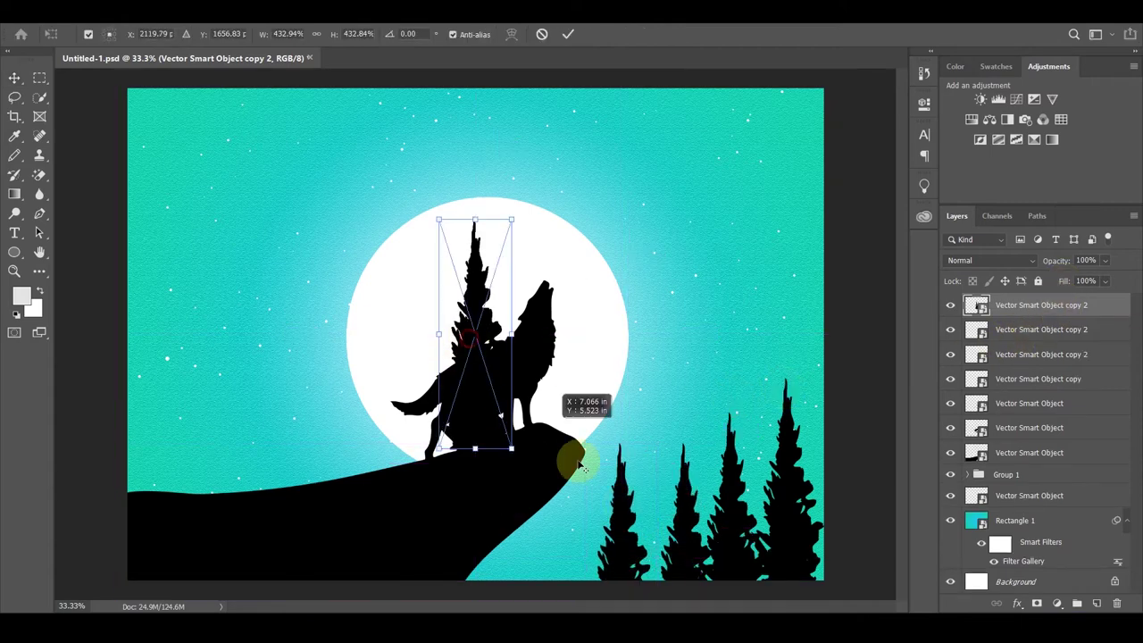
pyautogui.click(568, 34)
pyautogui.moveTo(472, 377); pyautogui.dragTo(666, 574)
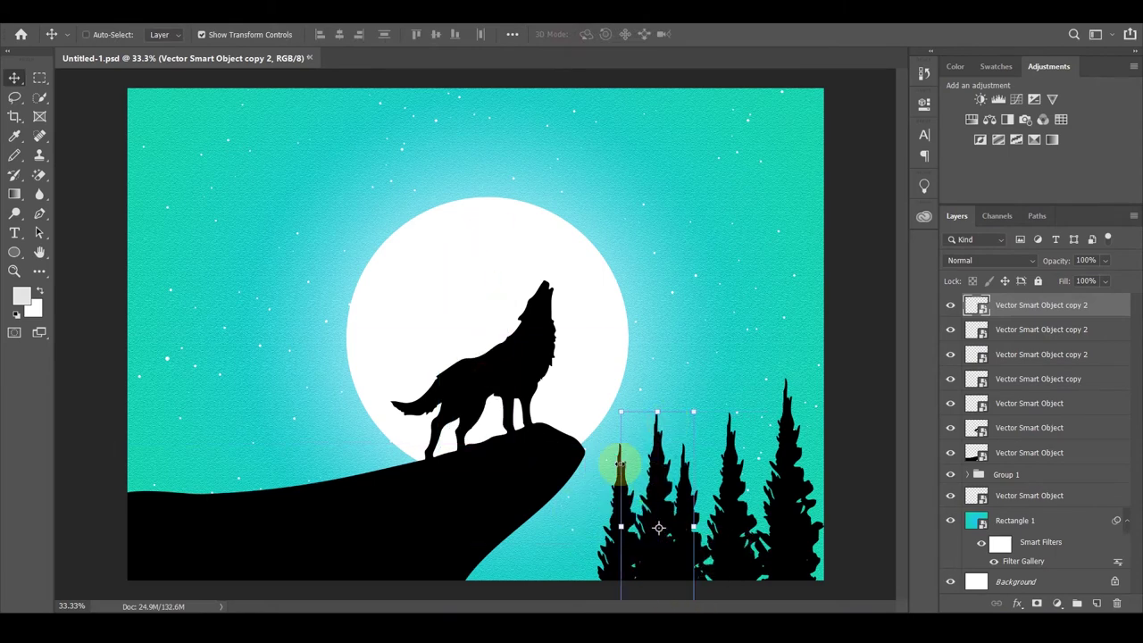
pyautogui.moveTo(619, 464)
pyautogui.mouseDown()
pyautogui.moveTo(495, 300)
pyautogui.moveTo(586, 487)
pyautogui.mouseUp()
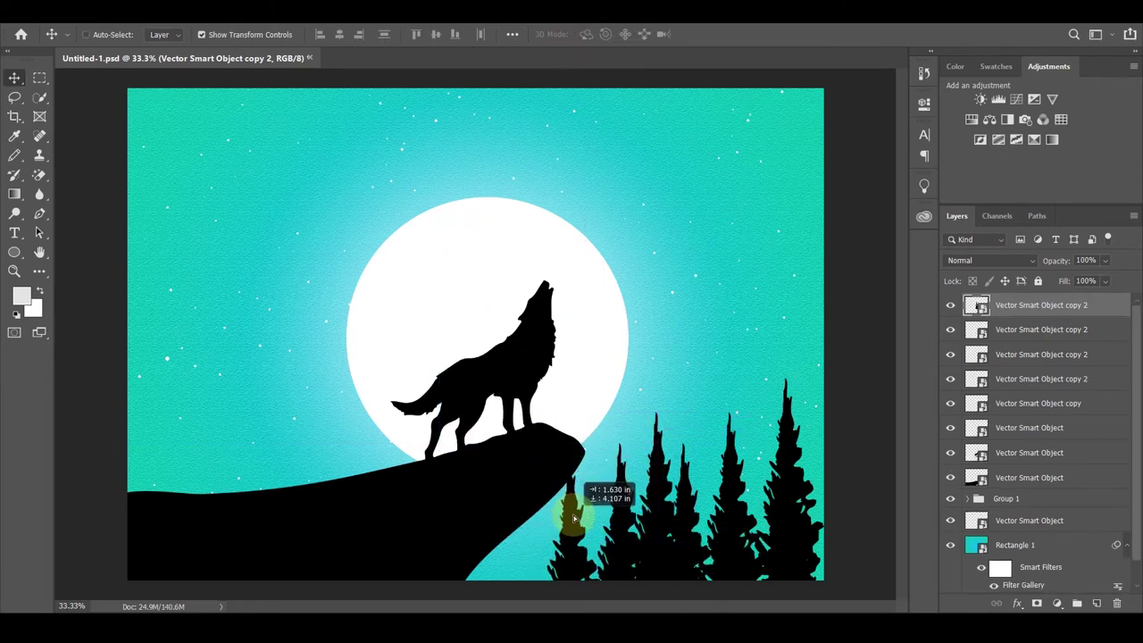
pyautogui.moveTo(627, 339); pyautogui.dragTo(518, 337)
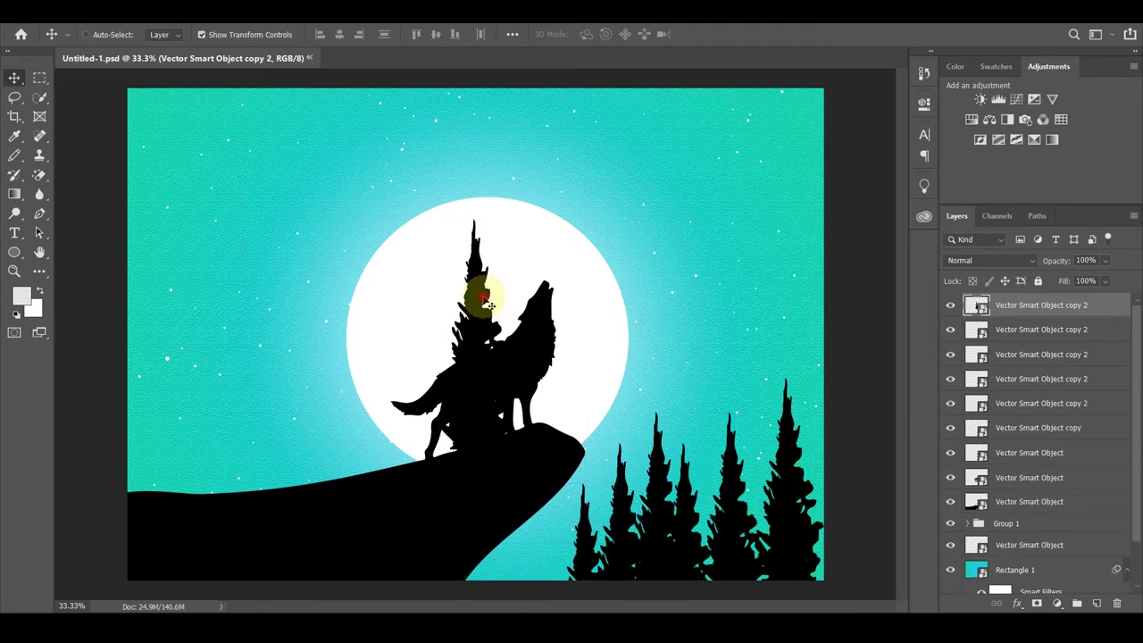
# Enlarge a tree copy at the right canvas edge
pyautogui.moveTo(471, 285)
pyautogui.mouseDown()
pyautogui.moveTo(834, 433)
pyautogui.moveTo(760, 437)
pyautogui.mouseUp()
pyautogui.hotkey('ctrl', 'v')
pyautogui.moveTo(459, 295)
pyautogui.mouseDown()
pyautogui.moveTo(797, 504)
pyautogui.moveTo(813, 535)
pyautogui.mouseUp()
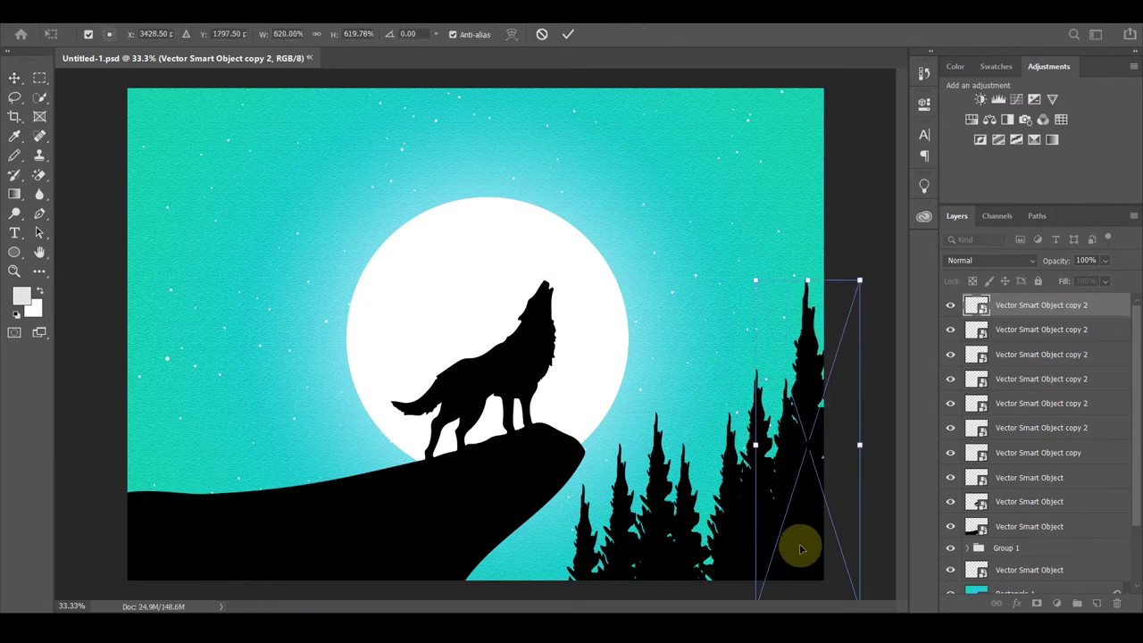
pyautogui.click(560, 34)
# Add smaller tree copies among the bottom-right forest
pyautogui.hotkey('ctrl', 'v')
pyautogui.moveTo(421, 375)
pyautogui.mouseDown()
pyautogui.moveTo(576, 580)
pyautogui.moveTo(568, 571)
pyautogui.mouseUp()
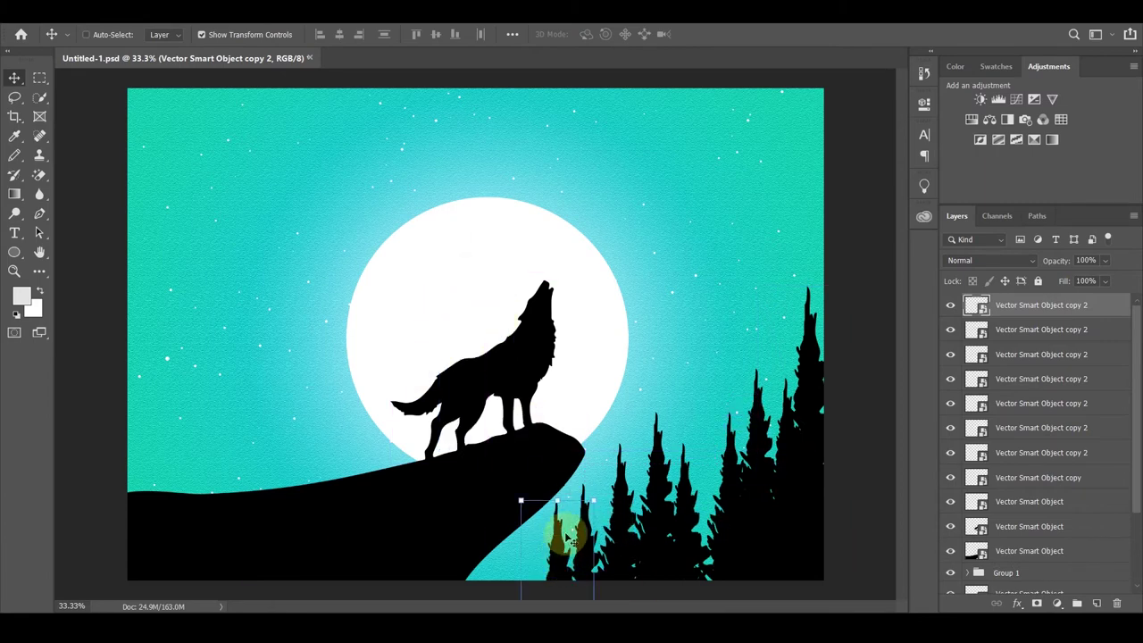
pyautogui.hotkey('ctrl', 'v')
pyautogui.moveTo(440, 216)
pyautogui.mouseDown()
pyautogui.moveTo(460, 287)
pyautogui.moveTo(701, 471)
pyautogui.mouseUp()
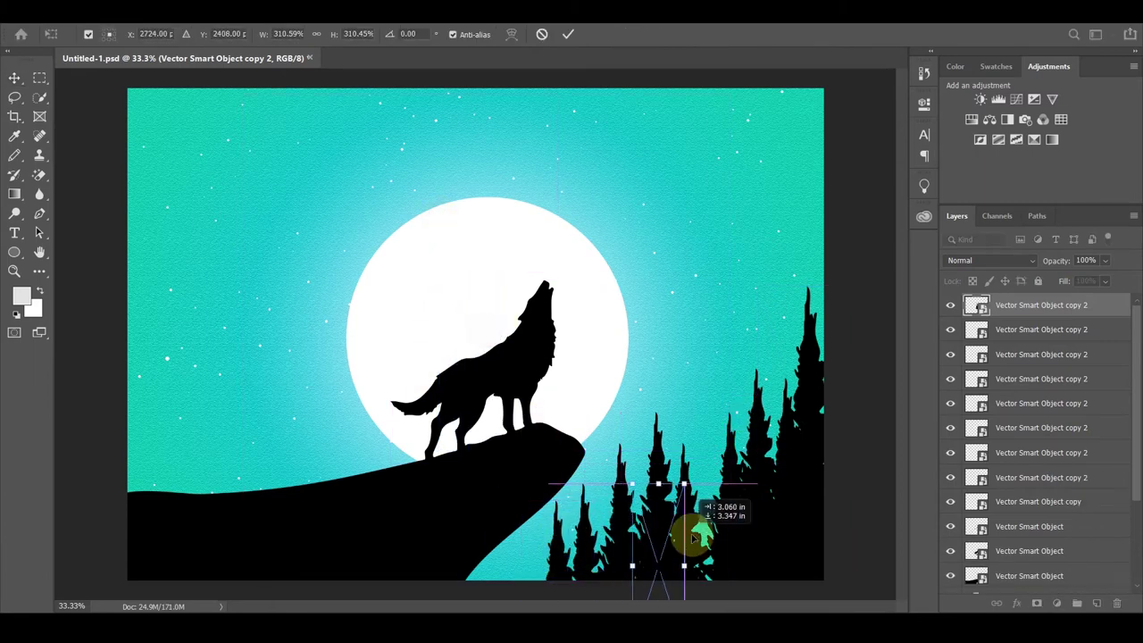
pyautogui.click(568, 34)
pyautogui.hotkey('ctrl', 'v')
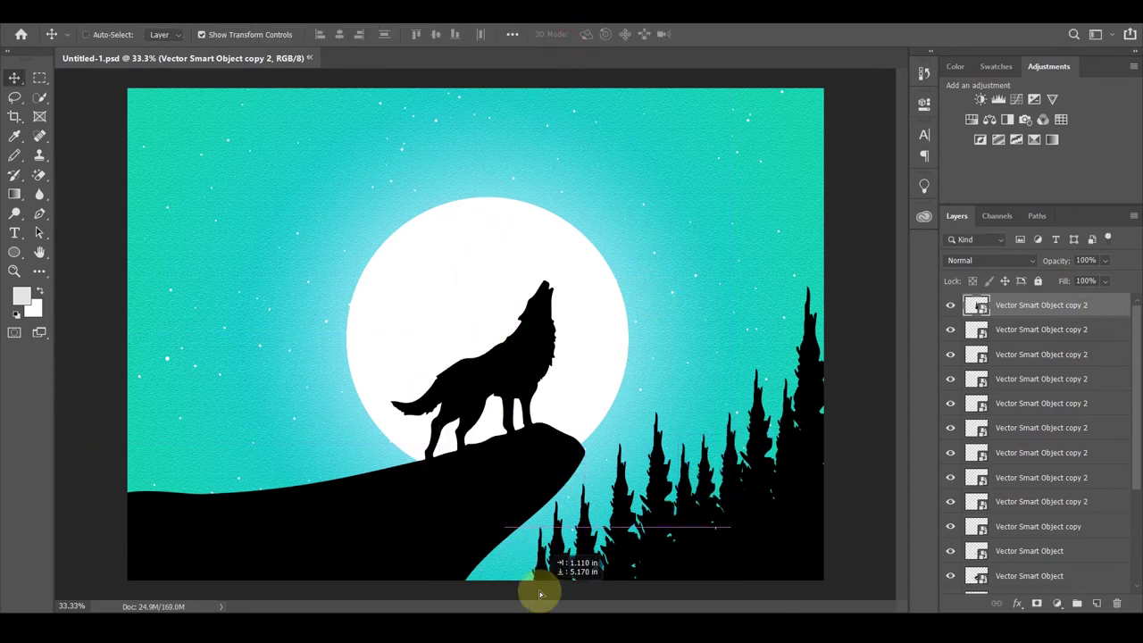
pyautogui.moveTo(496, 607); pyautogui.dragTo(523, 592)
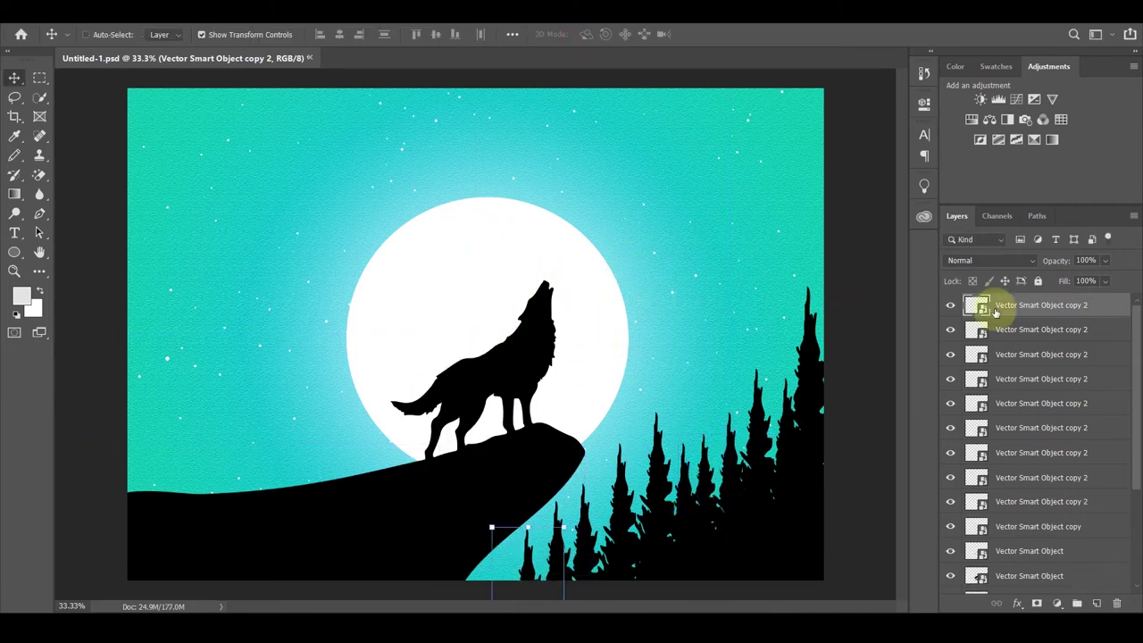
# Group the tree layers and place two tree copies along the left side of the cliff
pyautogui.keyDown('shift'); pyautogui.click(1056, 528); pyautogui.keyUp('shift')
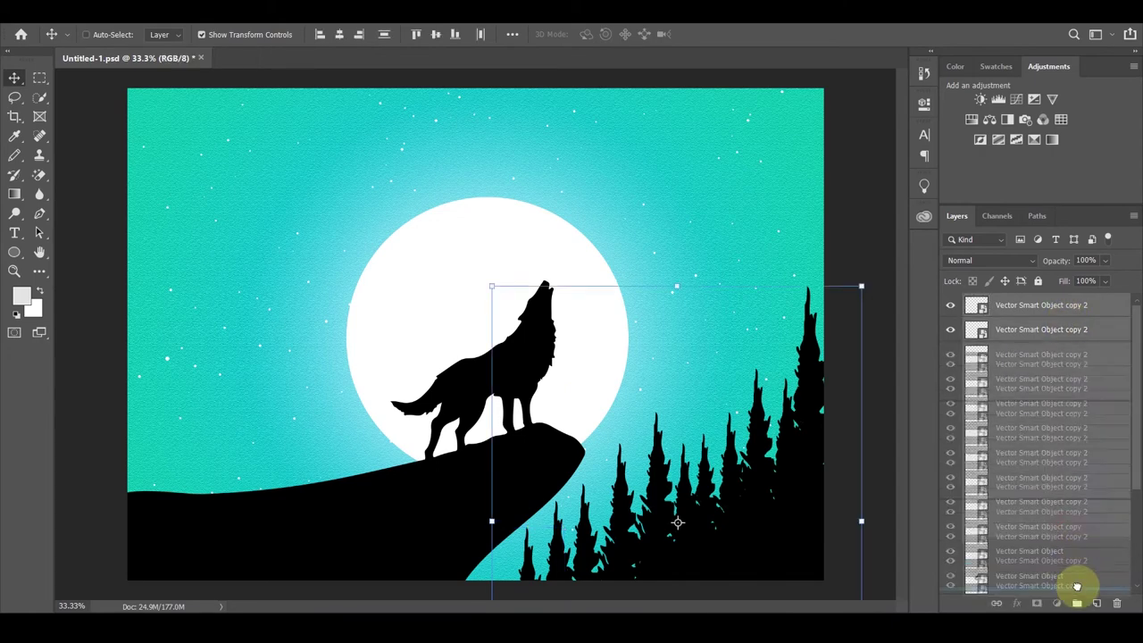
pyautogui.hotkey('ctrl', 'g')
pyautogui.moveTo(1037, 329)
pyautogui.mouseDown()
pyautogui.moveTo(510, 323)
pyautogui.moveTo(304, 357)
pyautogui.mouseUp()
pyautogui.moveTo(1041, 304)
pyautogui.mouseDown()
pyautogui.moveTo(420, 326)
pyautogui.moveTo(235, 368)
pyautogui.moveTo(239, 353)
pyautogui.mouseUp()
pyautogui.hotkey('ctrl', 'v')
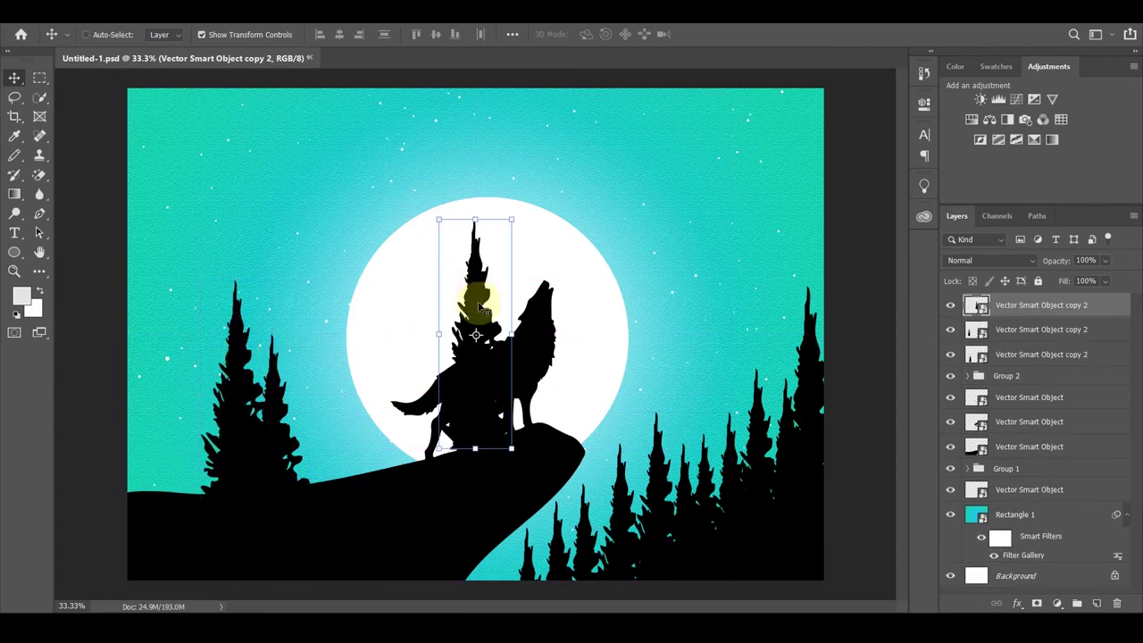
pyautogui.moveTo(472, 306)
pyautogui.mouseDown()
pyautogui.moveTo(194, 356)
pyautogui.moveTo(152, 500)
pyautogui.moveTo(171, 457)
pyautogui.mouseUp()
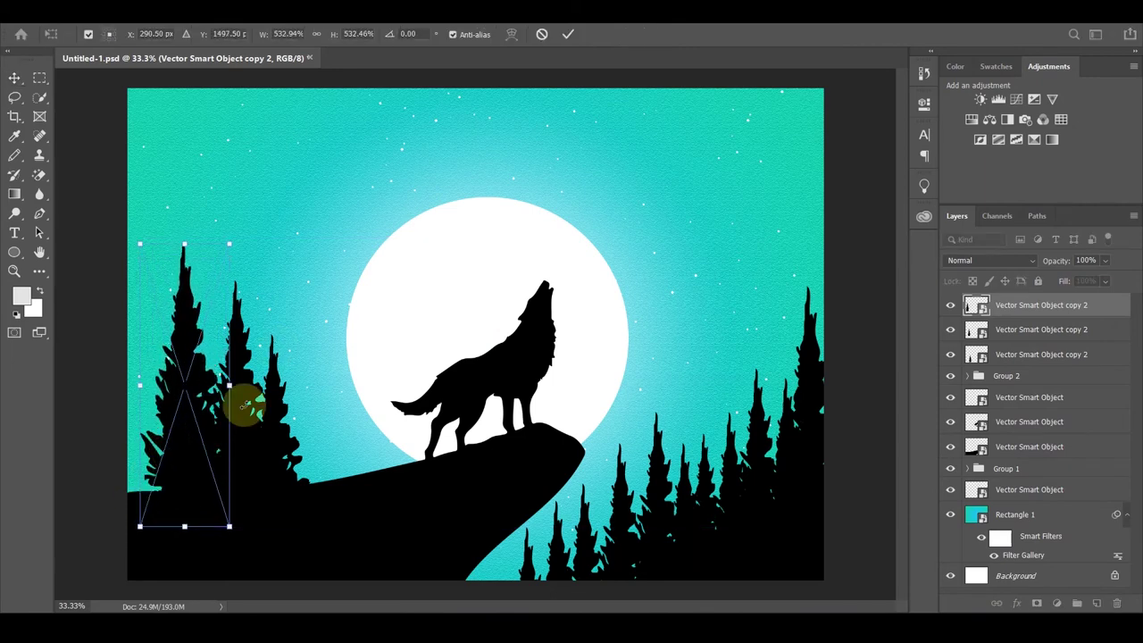
pyautogui.click(570, 36)
# Add a tree copy on the cliff and a tall, enlarged pine at the left canvas edge
pyautogui.hotkey('ctrl', 'v')
pyautogui.moveTo(472, 286)
pyautogui.mouseDown()
pyautogui.moveTo(318, 473)
pyautogui.moveTo(316, 454)
pyautogui.mouseUp()
pyautogui.moveTo(337, 411)
pyautogui.keyDown('alt'); pyautogui.mouseDown()
pyautogui.moveTo(466, 313)
pyautogui.moveTo(148, 370)
pyautogui.mouseUp(); pyautogui.keyUp('alt')
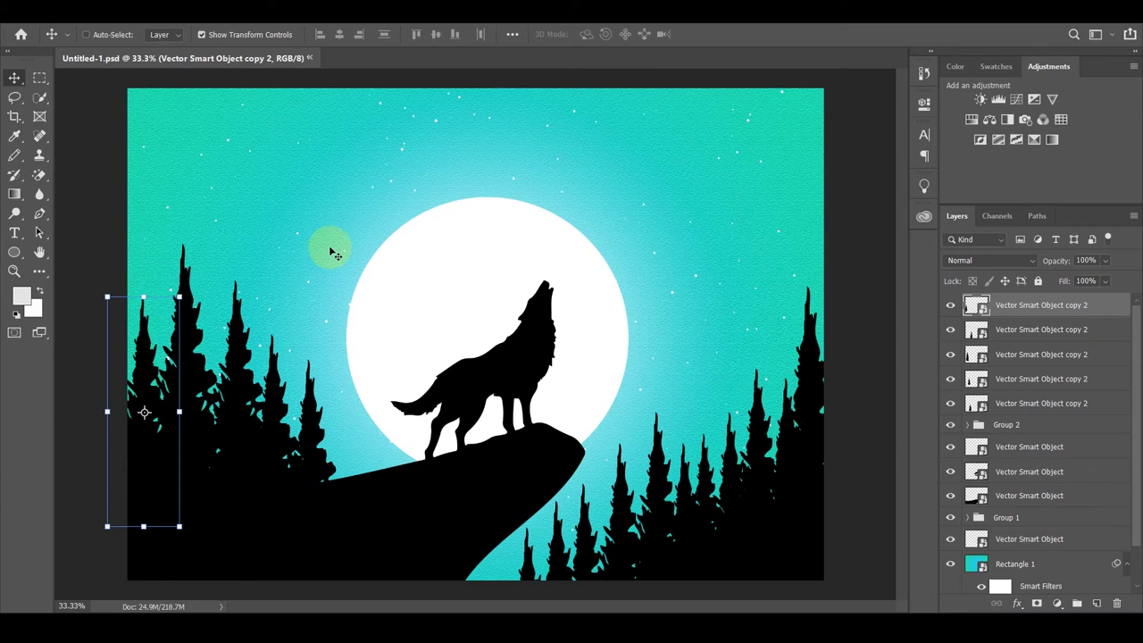
pyautogui.keyDown('alt'); pyautogui.moveTo(331, 253); pyautogui.dragTo(108, 243); pyautogui.keyUp('alt')
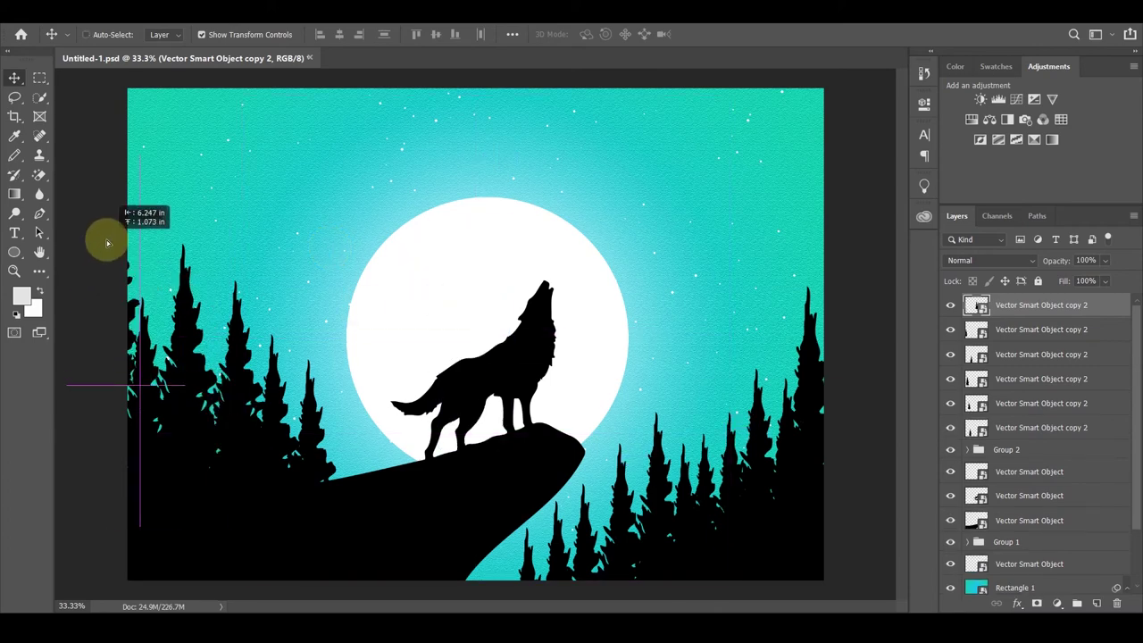
pyautogui.moveTo(107, 242); pyautogui.dragTo(102, 219)
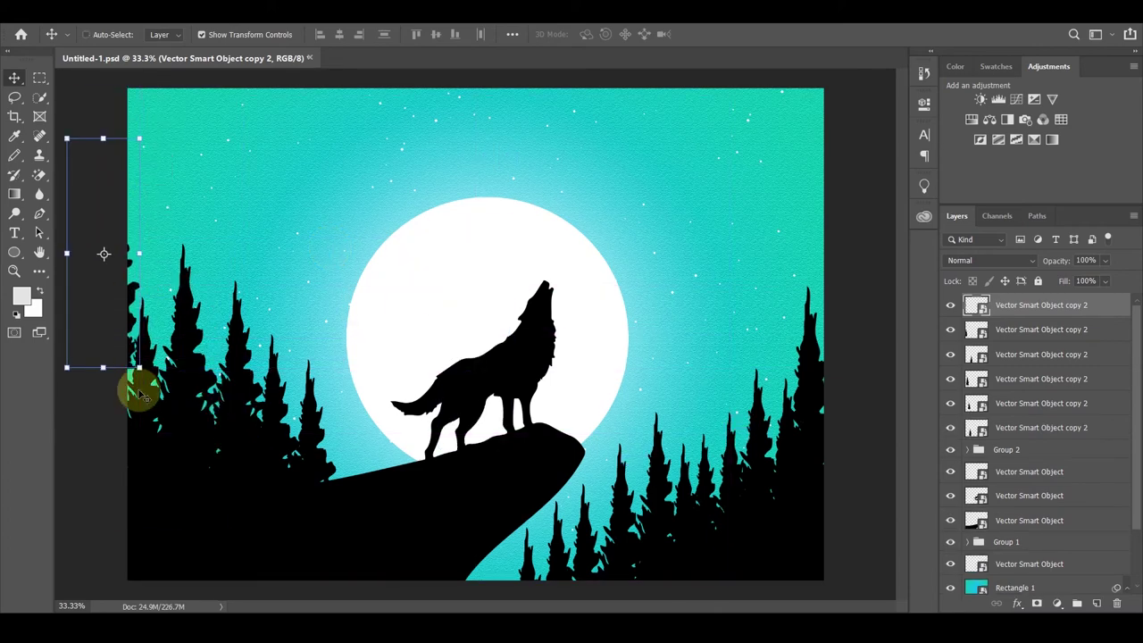
pyautogui.moveTo(138, 367); pyautogui.dragTo(170, 469)
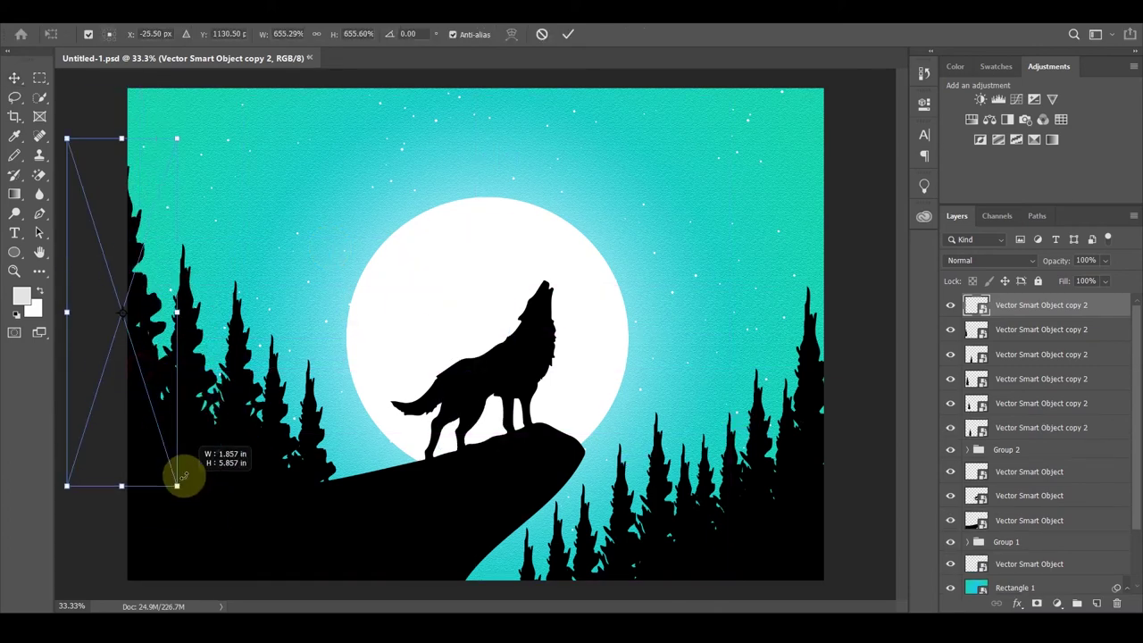
pyautogui.click(568, 36)
# Shrink another tree copy and set the small pine onto the cliff
pyautogui.hotkey('ctrl', 't')
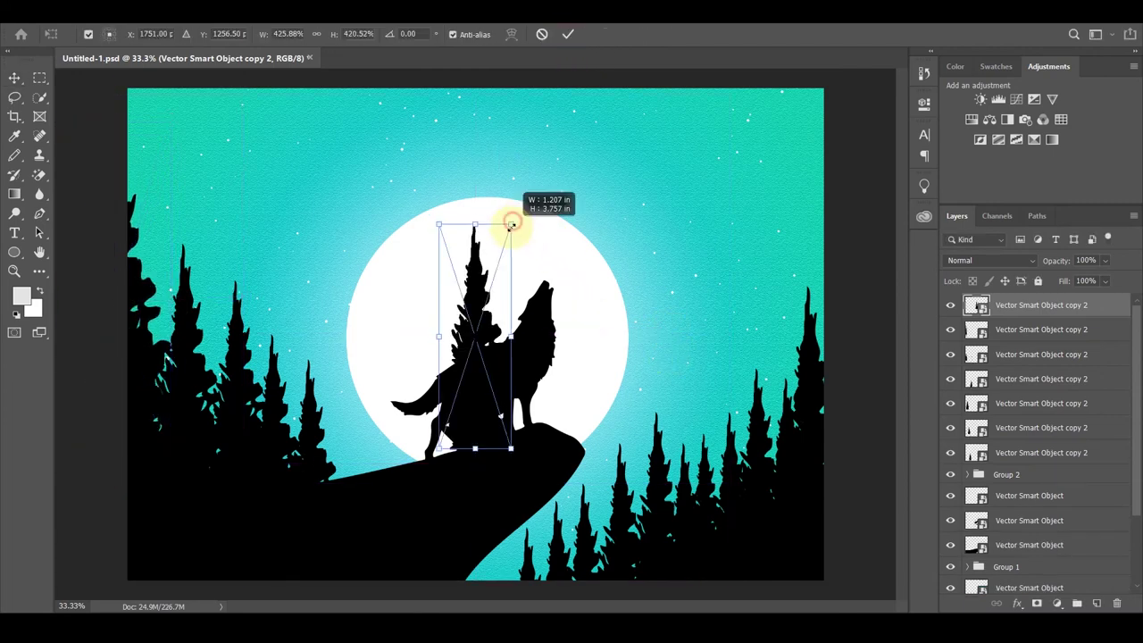
pyautogui.moveTo(510, 219); pyautogui.dragTo(482, 295)
pyautogui.moveTo(461, 428); pyautogui.dragTo(348, 533)
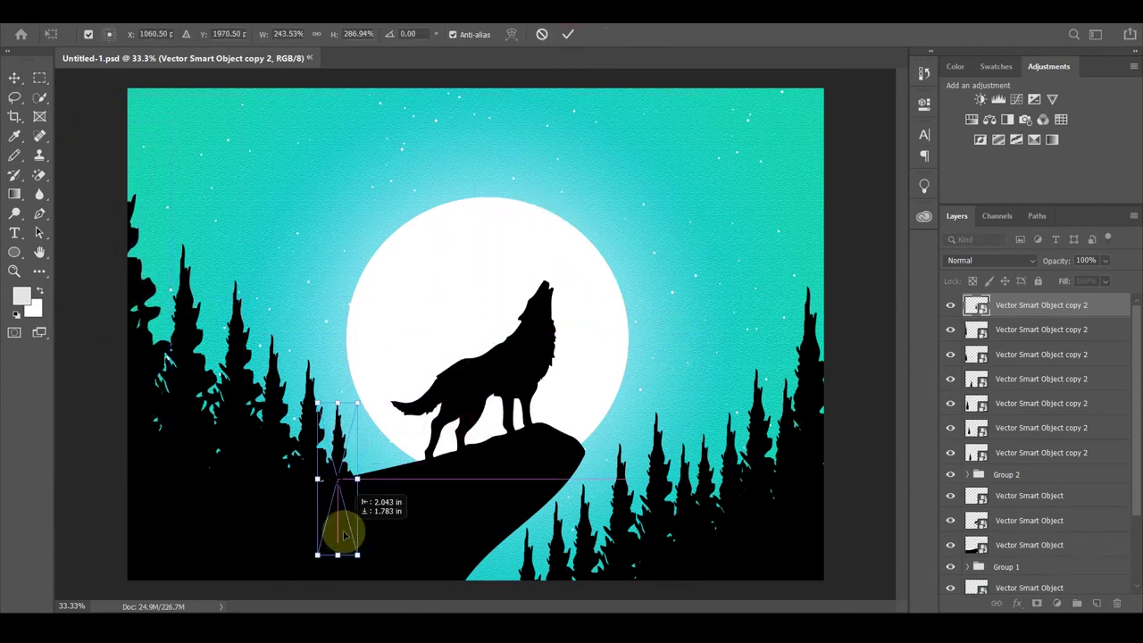
pyautogui.click(568, 34)
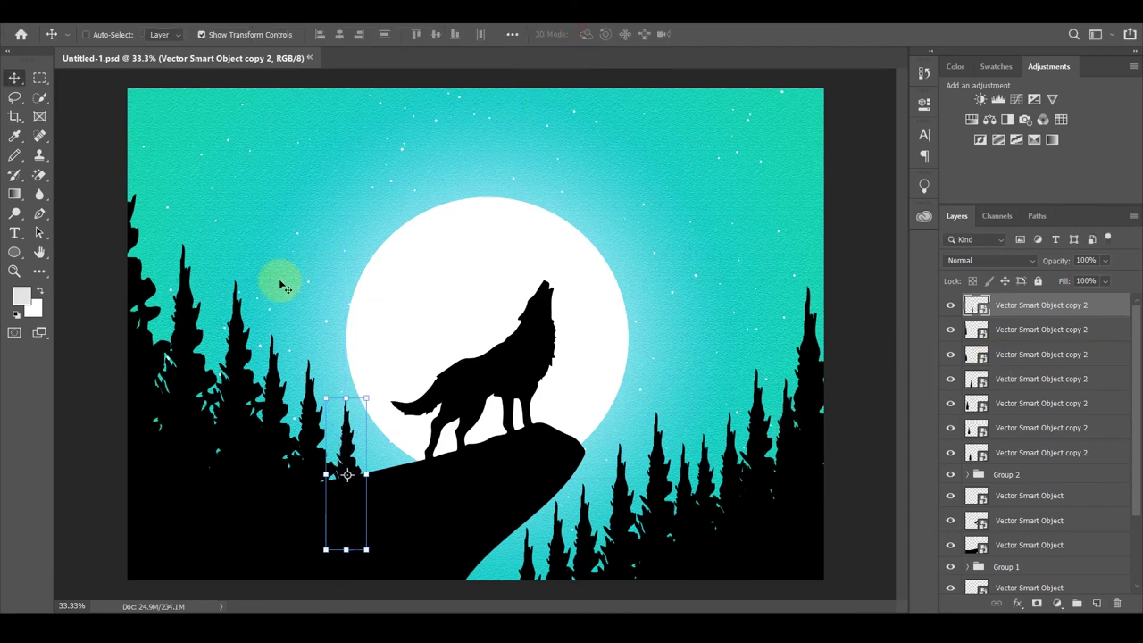
pyautogui.click(16, 252)
# Draw a near-canvas-sized rectangle with no fill and a 75 px white stroke
pyautogui.moveTo(133, 96); pyautogui.dragTo(812, 563)
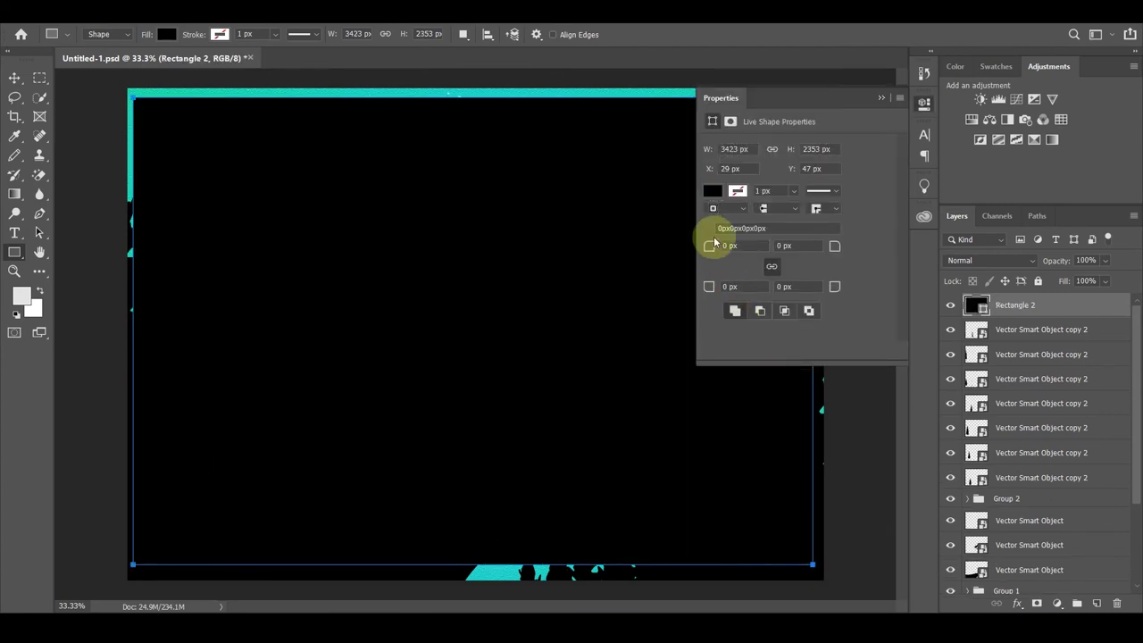
pyautogui.click(714, 193)
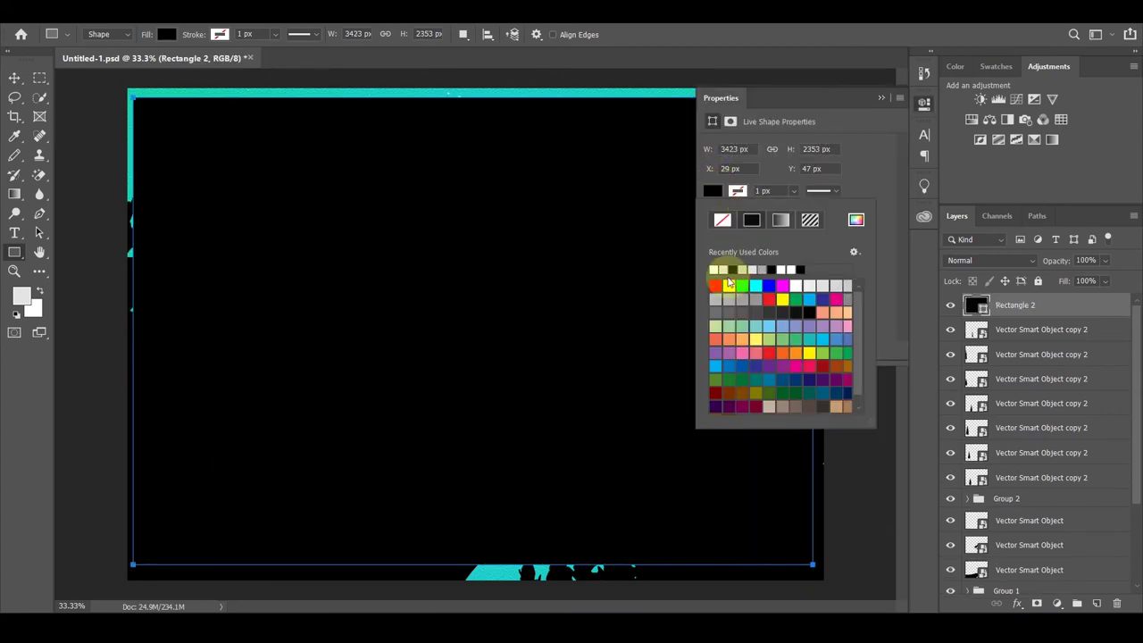
pyautogui.click(725, 221)
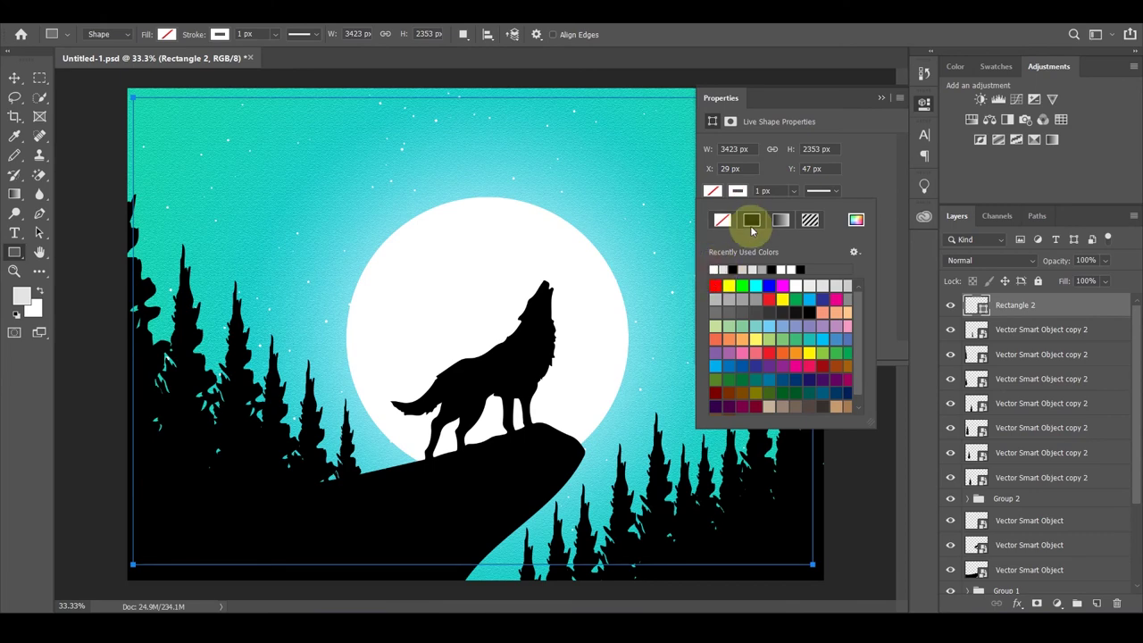
pyautogui.click(737, 192)
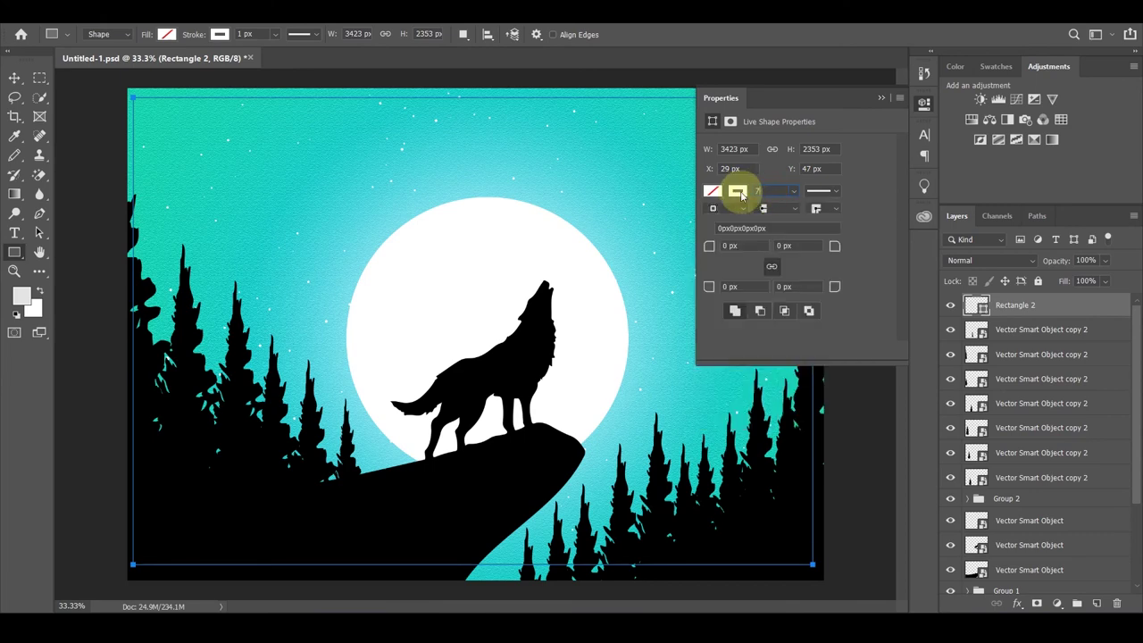
pyautogui.write('75')
pyautogui.click(789, 258)
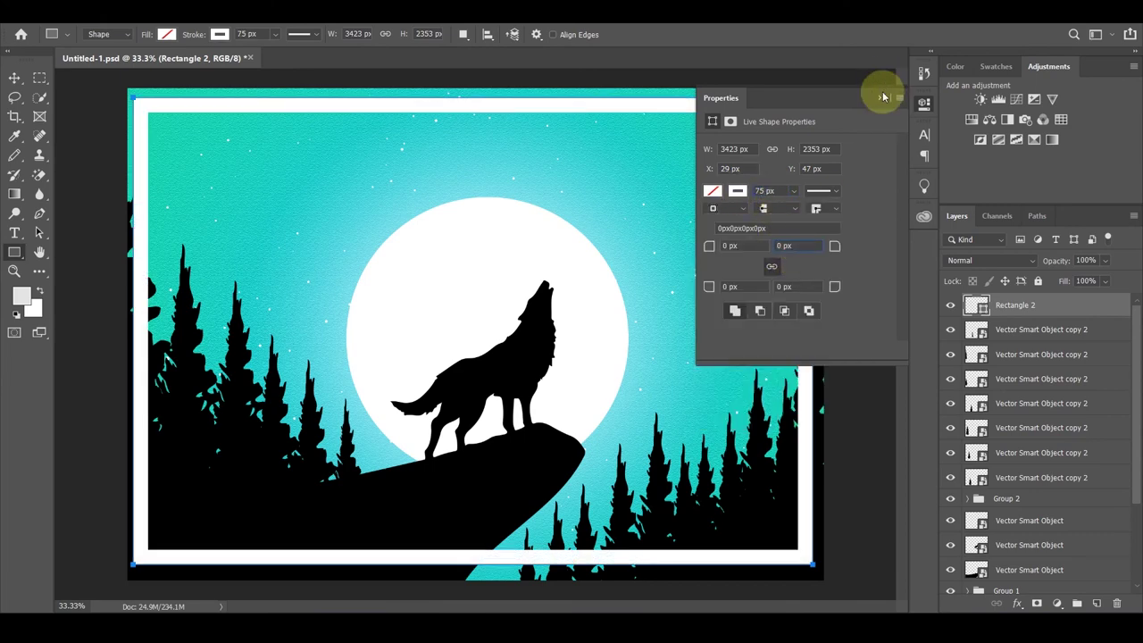
# Stretch the white frame so it aligns with all four canvas edges
pyautogui.press('v')
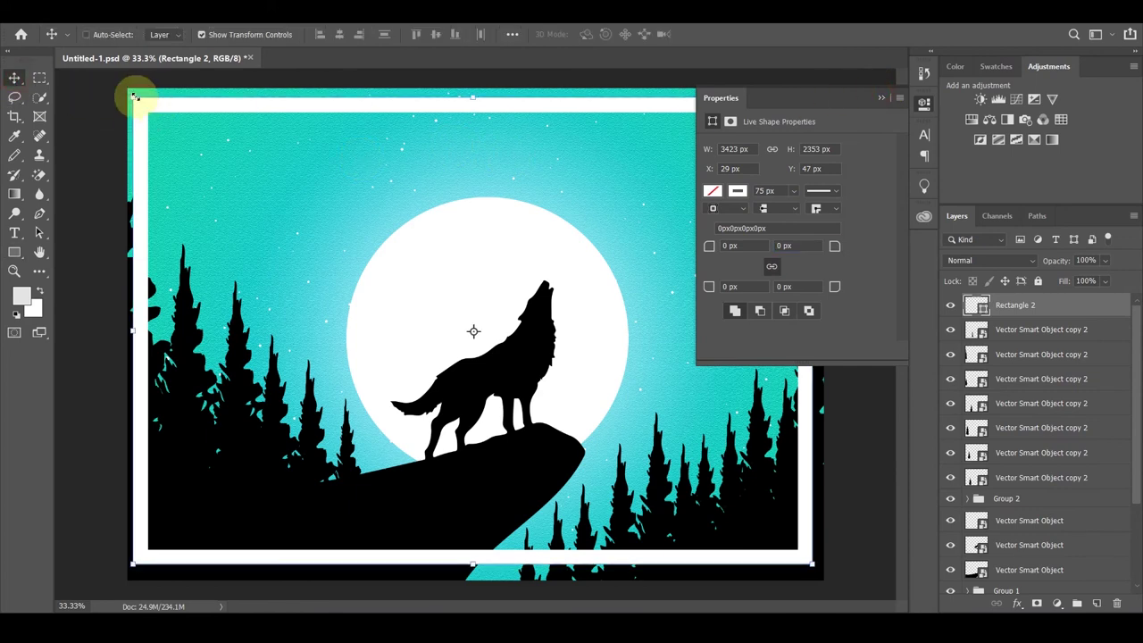
pyautogui.moveTo(134, 96); pyautogui.dragTo(127, 88)
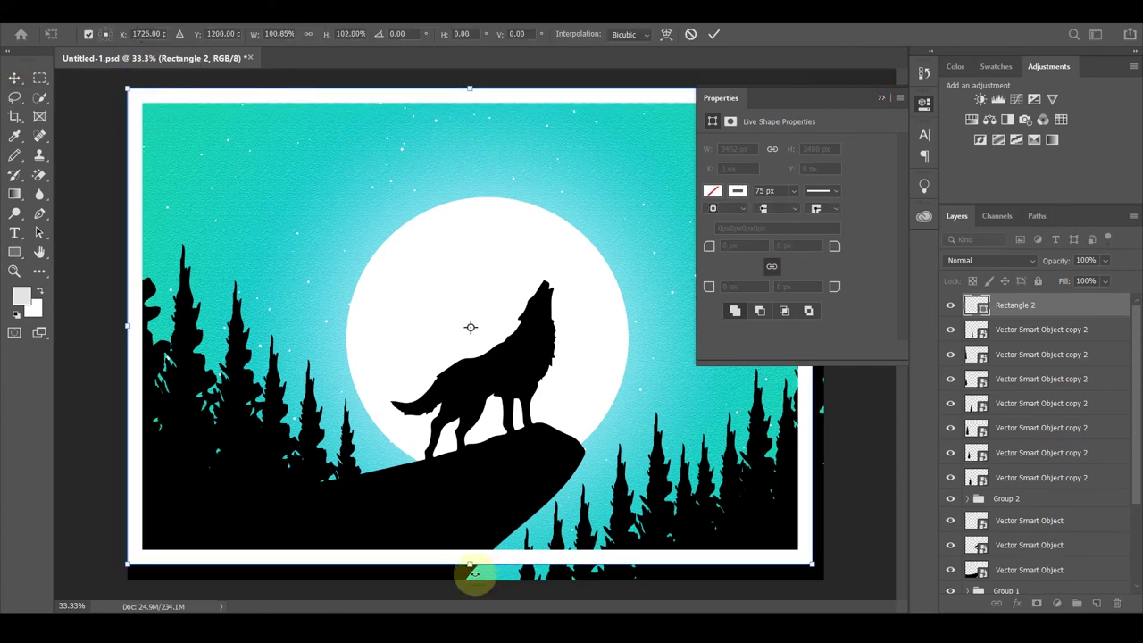
pyautogui.moveTo(470, 564); pyautogui.dragTo(471, 579)
pyautogui.click(882, 97)
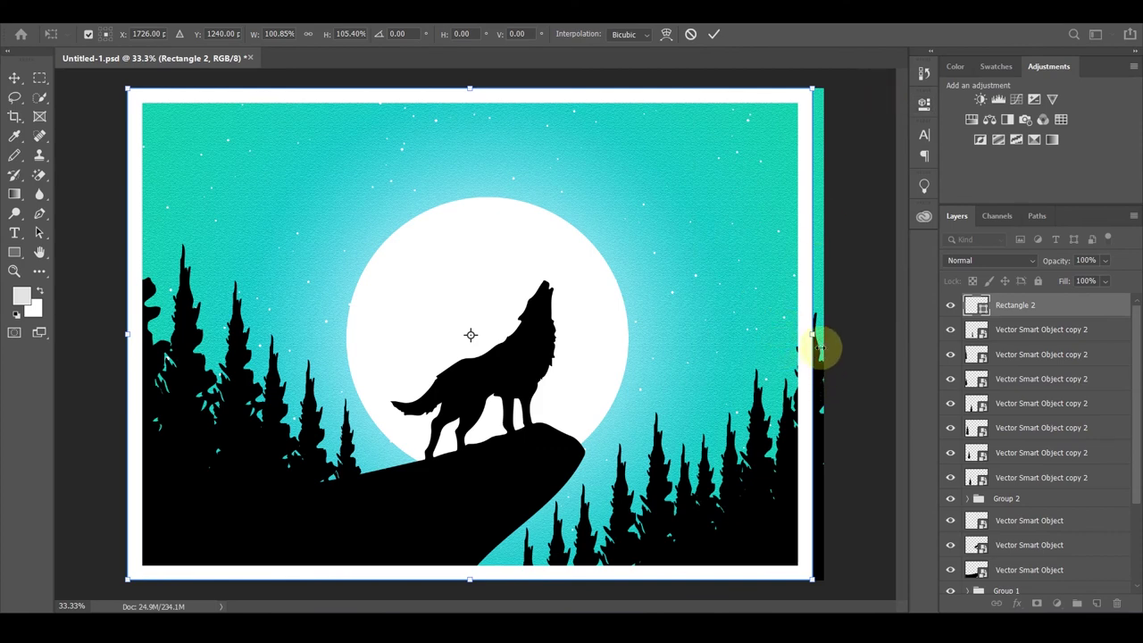
pyautogui.moveTo(819, 347); pyautogui.dragTo(822, 332)
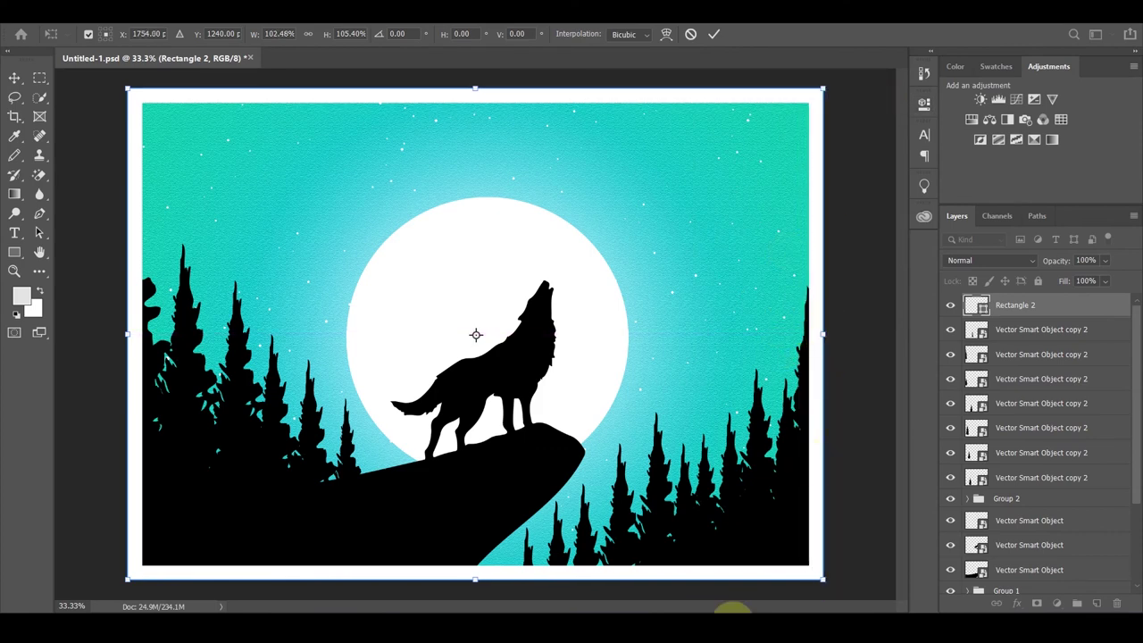
pyautogui.moveTo(509, 584)
pyautogui.mouseDown()
pyautogui.moveTo(491, 569)
pyautogui.moveTo(485, 581)
pyautogui.mouseUp()
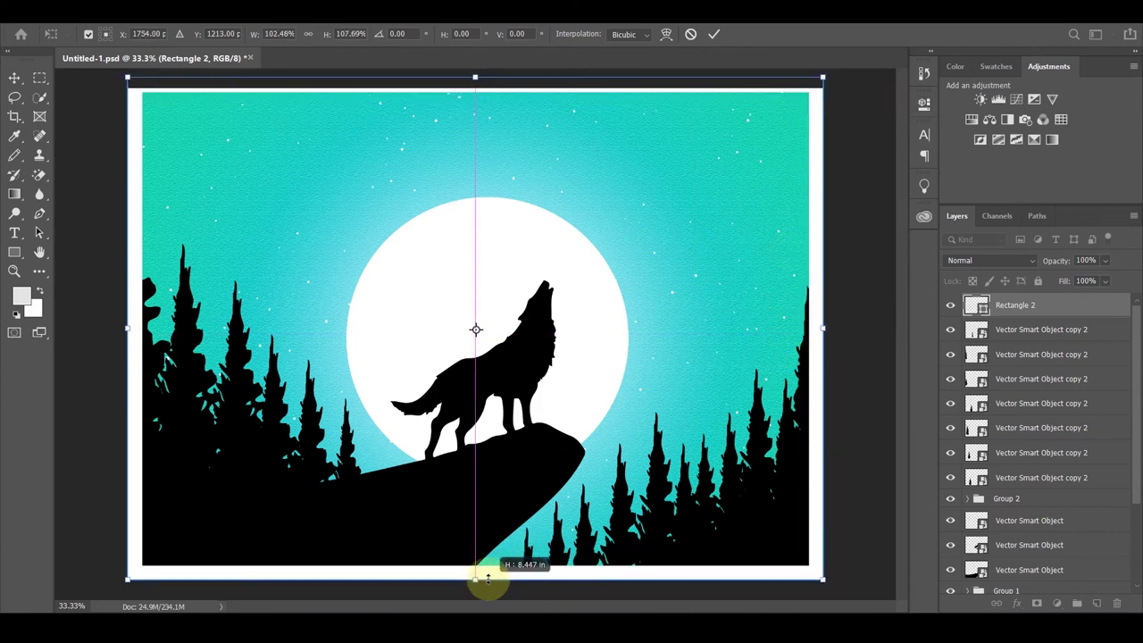
pyautogui.moveTo(477, 76); pyautogui.dragTo(476, 87)
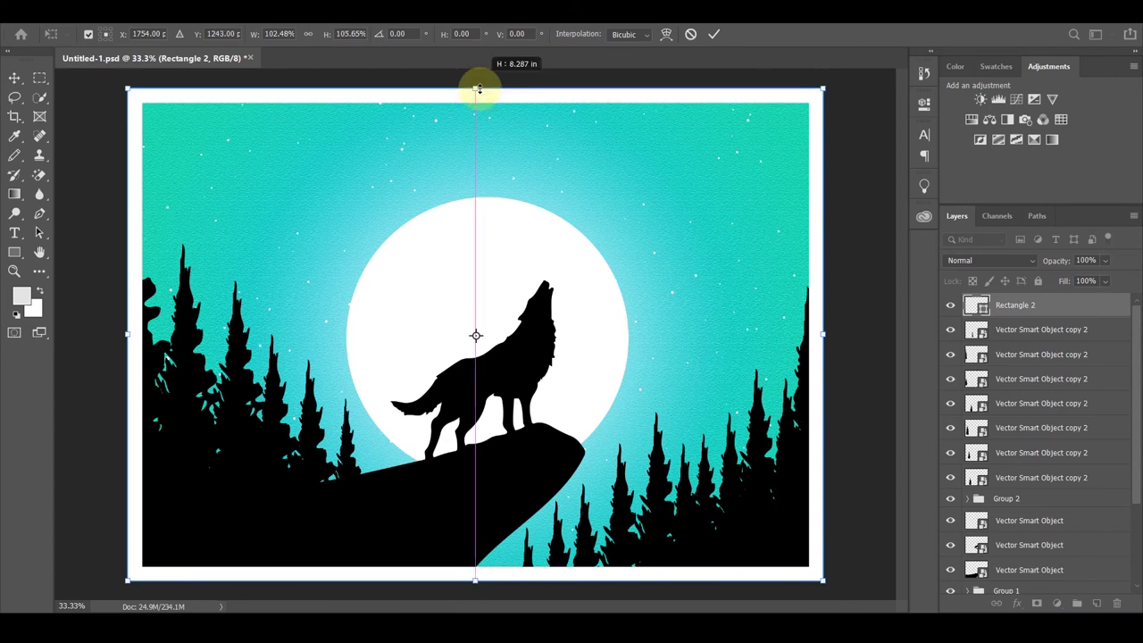
pyautogui.click(714, 34)
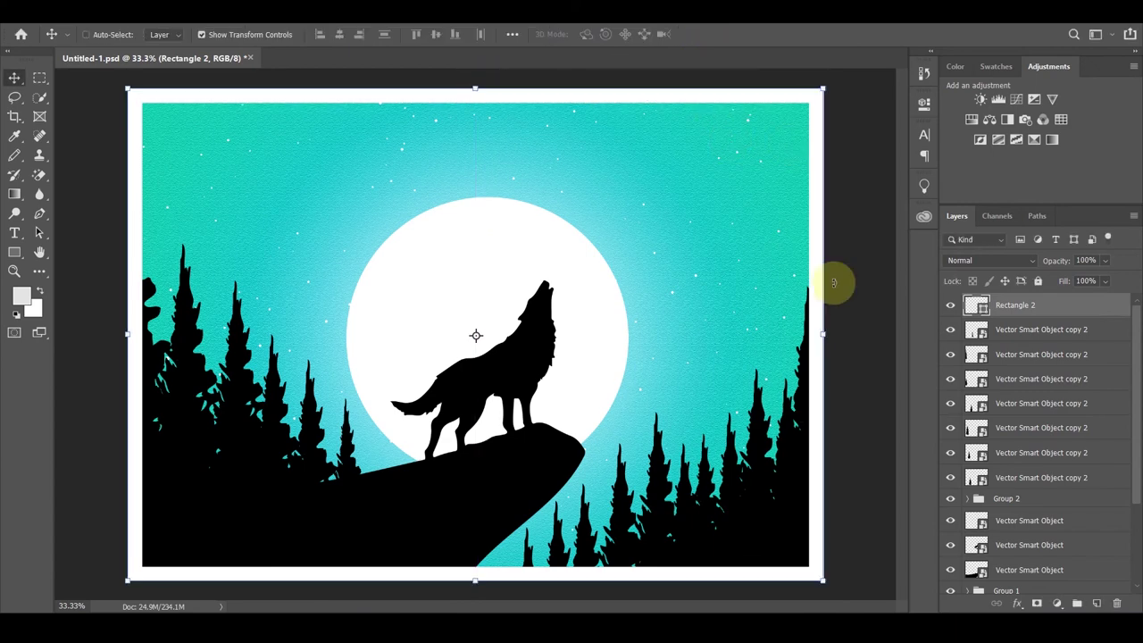
pyautogui.hotkey('ctrl', '-')
pyautogui.hotkey('ctrl', '+')
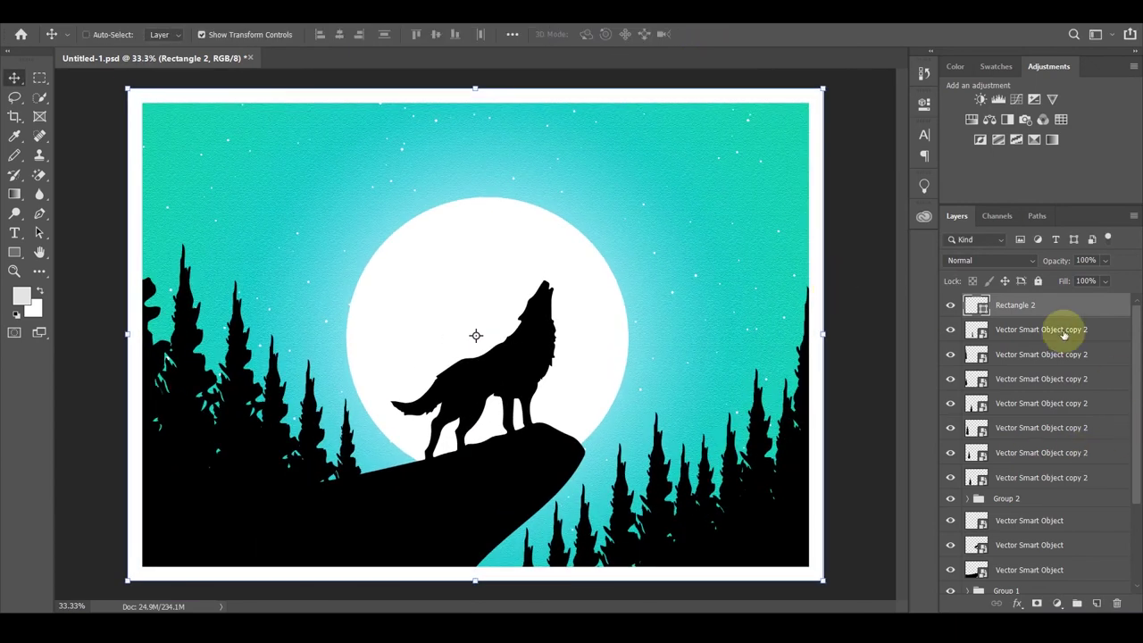